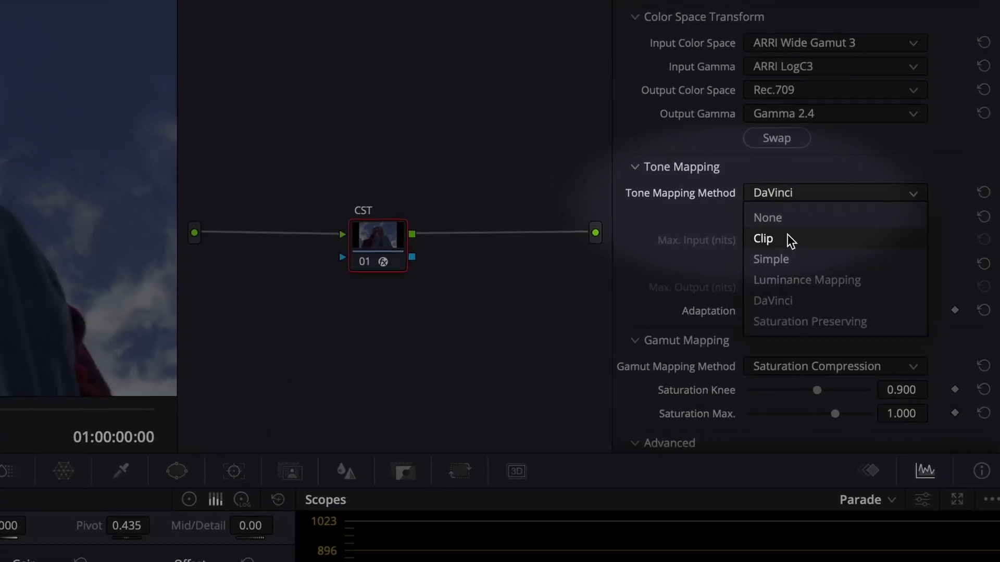
Set the CST node's Tone Mapping Method to Luminance Mapping.
{"action": "left_click", "coordinate": [789, 279]}
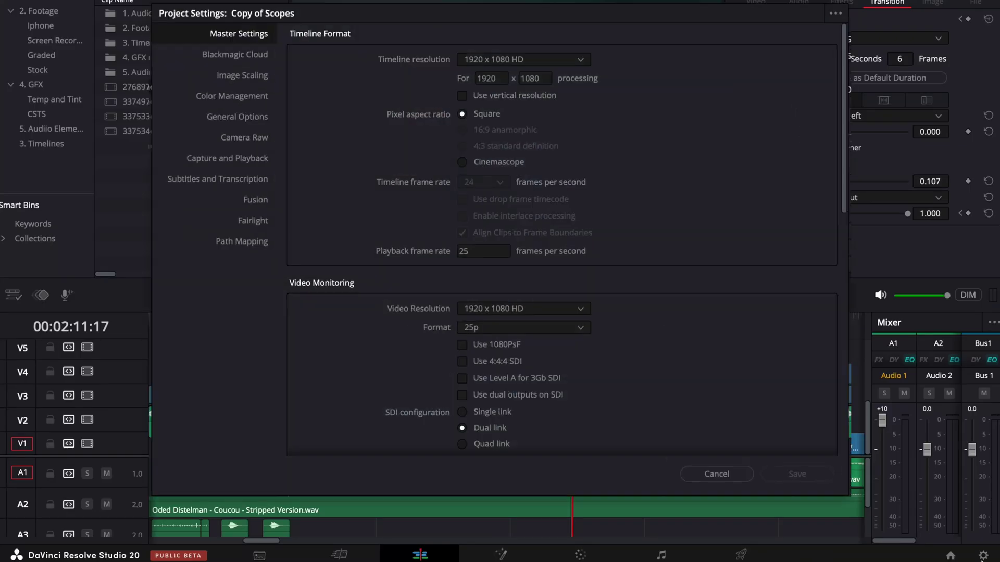
Review the Color Management page of Project Settings.
{"action": "left_click", "coordinate": [231, 99]}
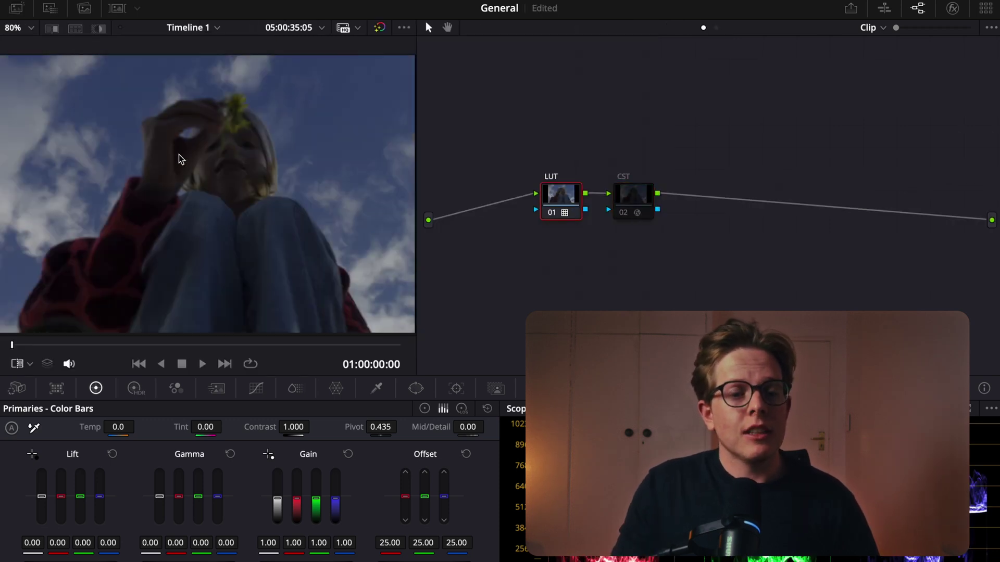
Disable the LUT node 01, re-enable CST node 02, and turn on the viewer wipe.
{"action": "right_click", "coordinate": [195, 194]}
{"action": "left_click", "coordinate": [219, 201]}
{"action": "key", "text": "ctrl+d"}
{"action": "left_click", "coordinate": [633, 201]}
{"action": "key", "text": "ctrl+d"}
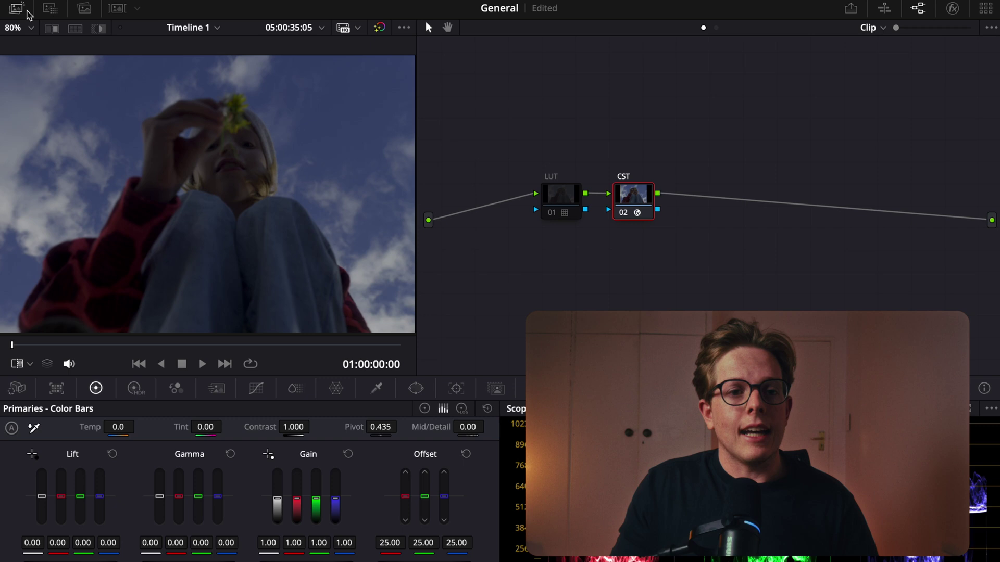
{"action": "left_click", "coordinate": [51, 28]}
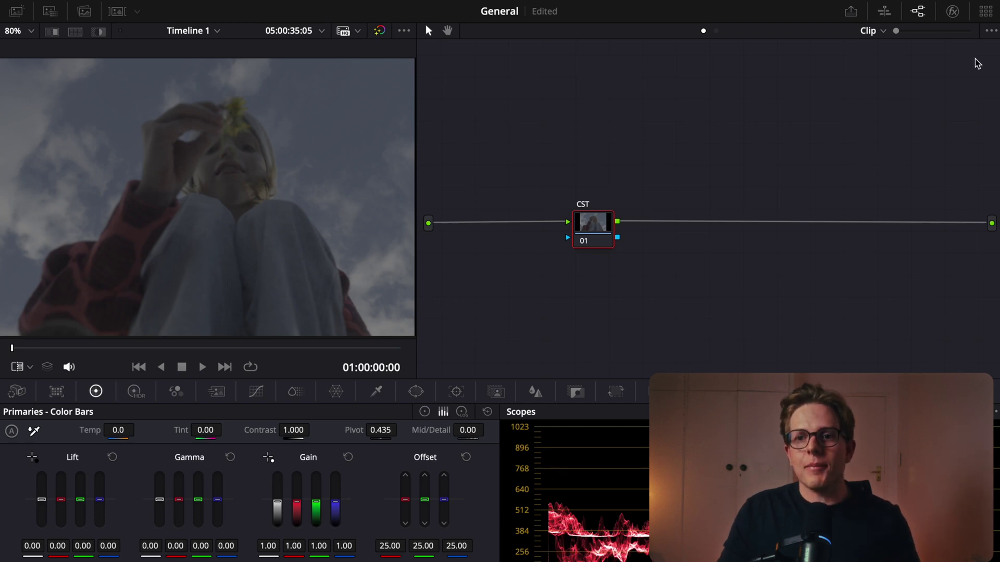
Drag Color Space Transform from the Effects Library onto node 01.
{"action": "left_click", "coordinate": [962, 11]}
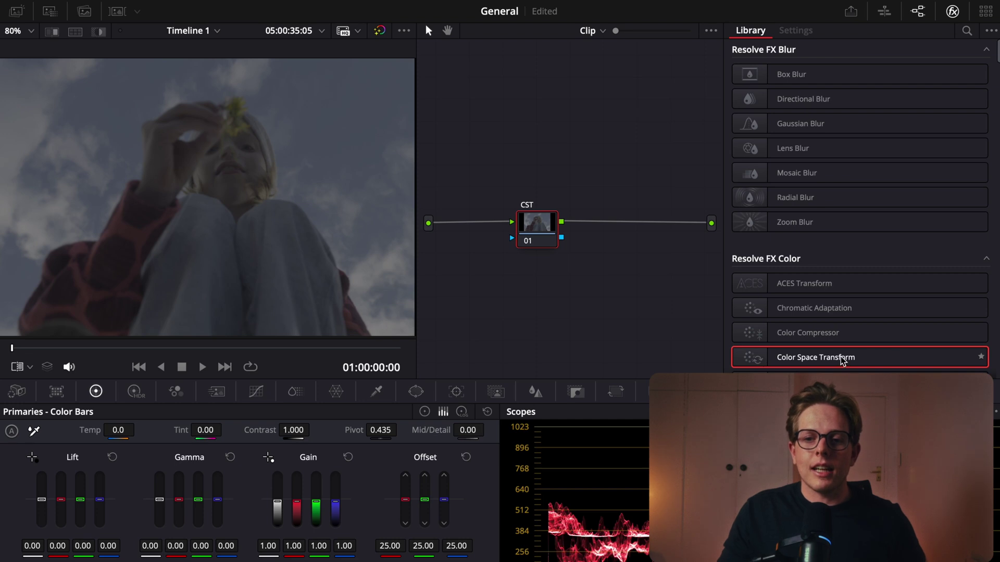
{"action": "left_click_drag", "start_coordinate": [841, 359], "coordinate": [540, 232]}
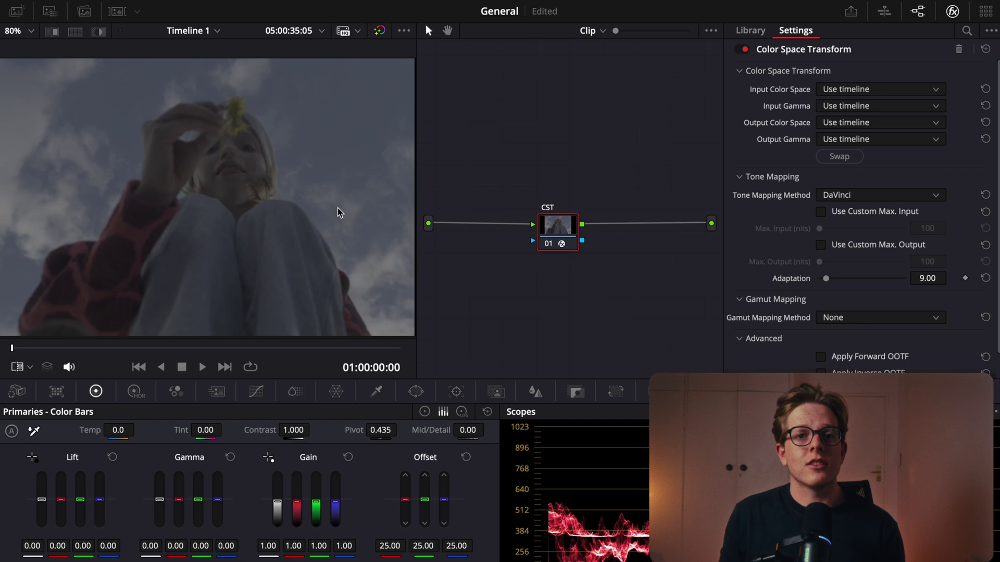
Set the CST Input Color Space to ARRI Wide Gamut 3 and Input Gamma to ARRI LogC3.
{"action": "left_click", "coordinate": [936, 90]}
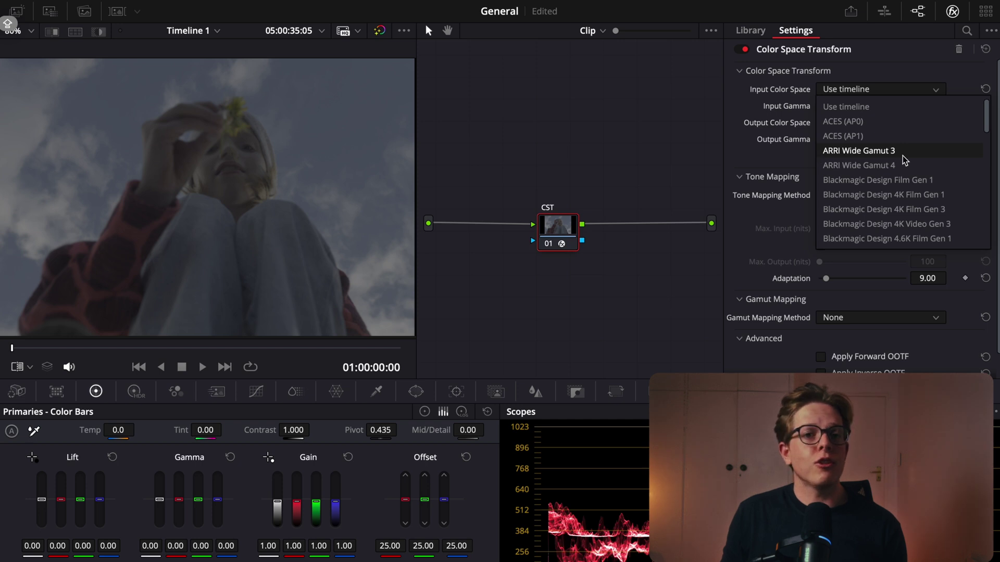
{"action": "scroll", "coordinate": [859, 193], "scroll_direction": "down", "scroll_amount": 7}
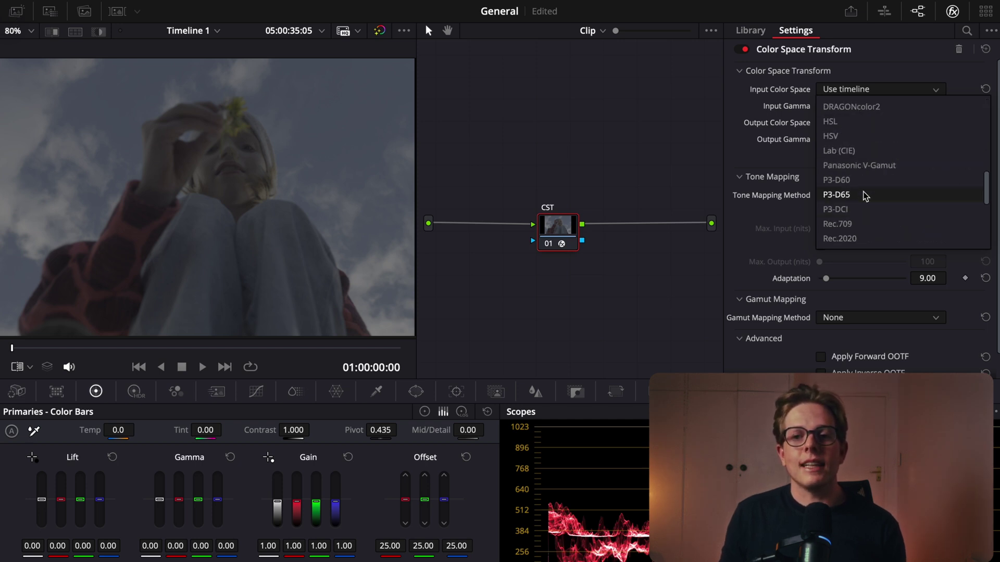
{"action": "scroll", "coordinate": [854, 193], "scroll_direction": "down", "scroll_amount": 5}
{"action": "scroll", "coordinate": [886, 206], "scroll_direction": "up", "scroll_amount": 6}
{"action": "scroll", "coordinate": [901, 193], "scroll_direction": "down", "scroll_amount": 4}
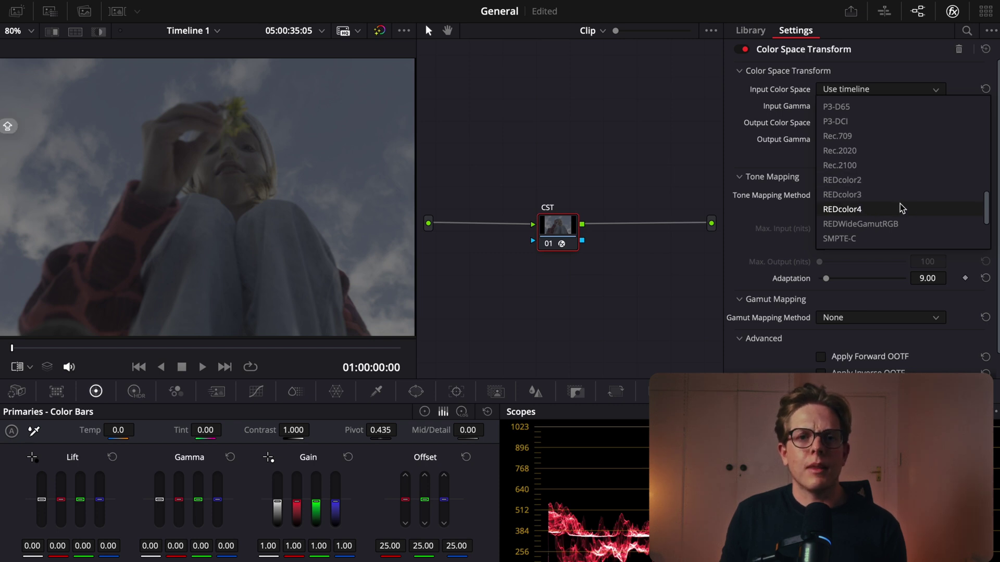
{"action": "scroll", "coordinate": [901, 206], "scroll_direction": "up", "scroll_amount": 12}
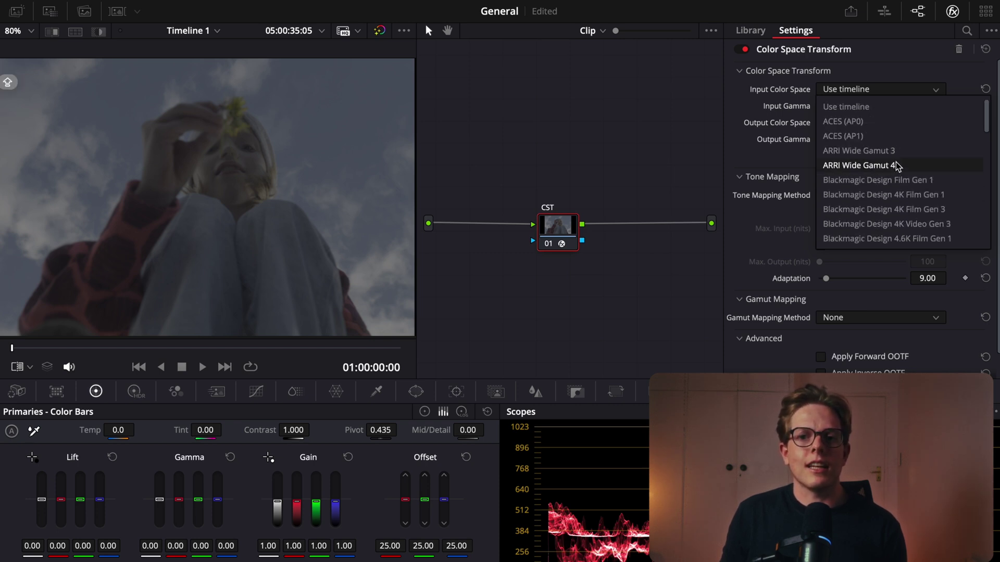
{"action": "left_click", "coordinate": [866, 152]}
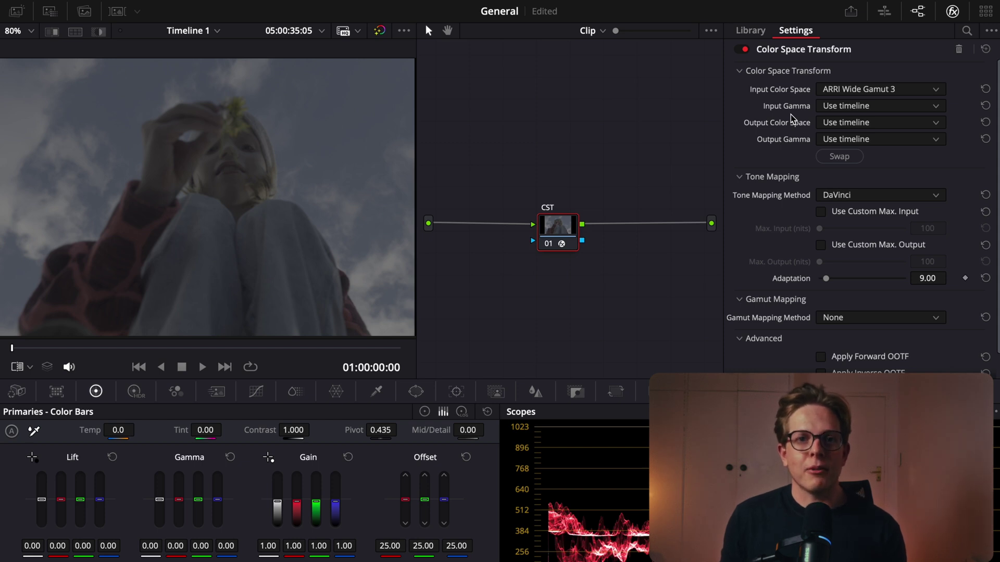
{"action": "left_click", "coordinate": [833, 109]}
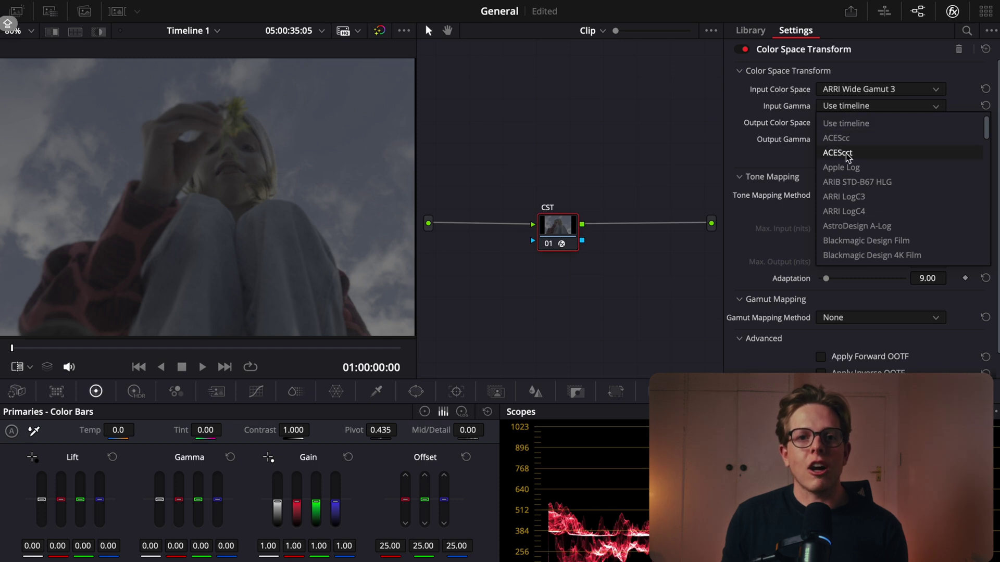
{"action": "scroll", "coordinate": [884, 186], "scroll_direction": "down", "scroll_amount": 1}
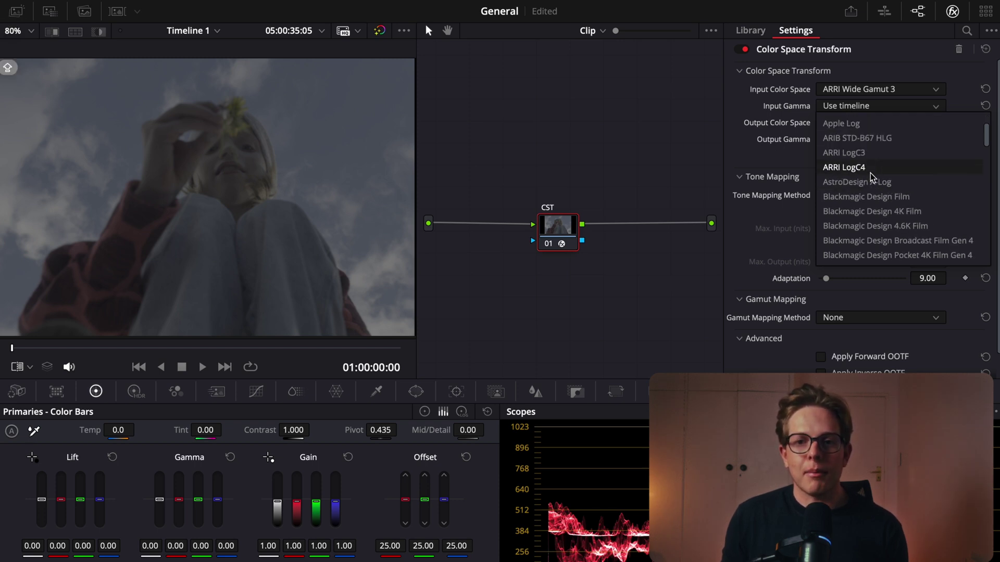
{"action": "left_click", "coordinate": [864, 156]}
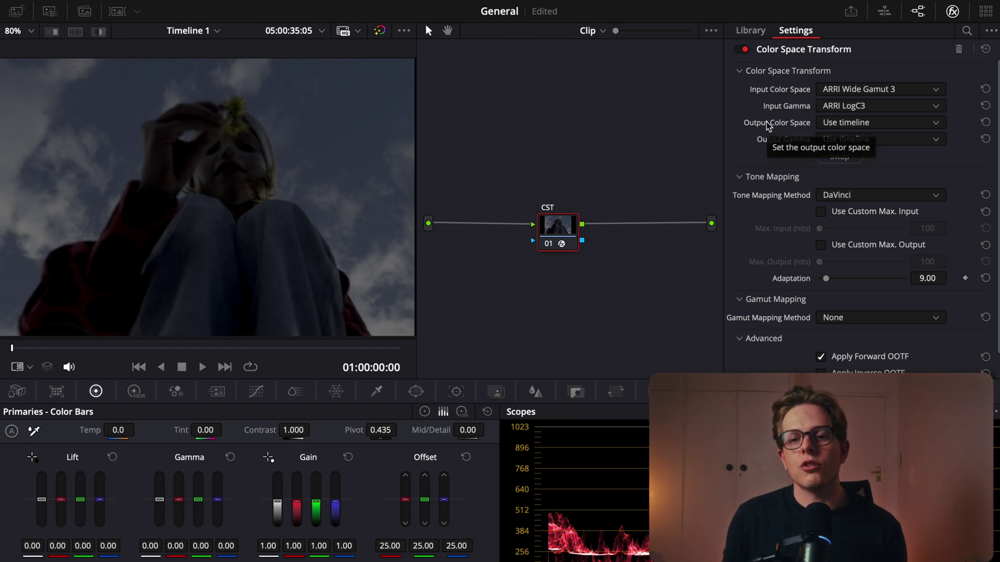
Set the CST Output Color Space to Rec.709 and Output Gamma to Gamma 2.4.
{"action": "left_click", "coordinate": [846, 125]}
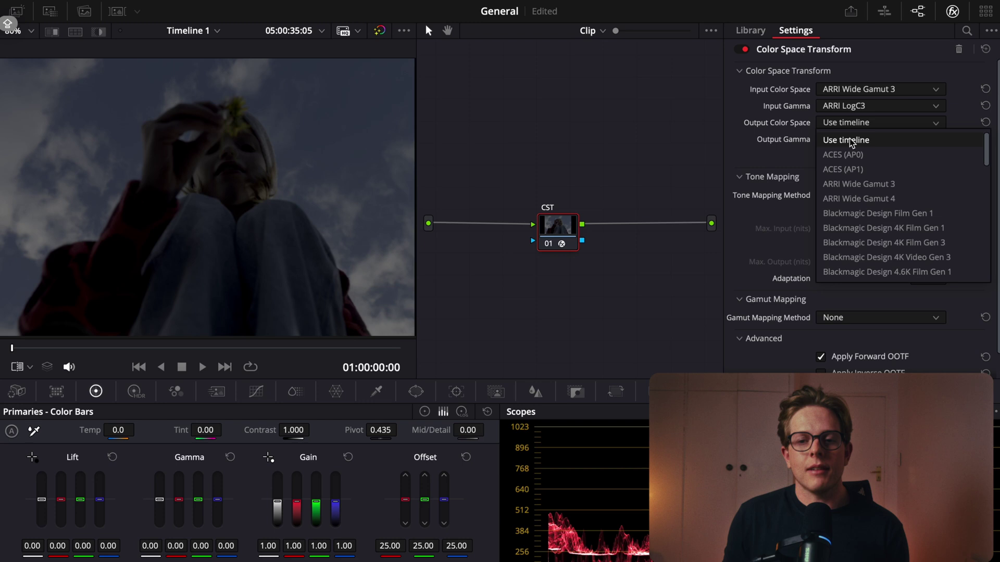
{"action": "scroll", "coordinate": [860, 188], "scroll_direction": "down", "scroll_amount": 10}
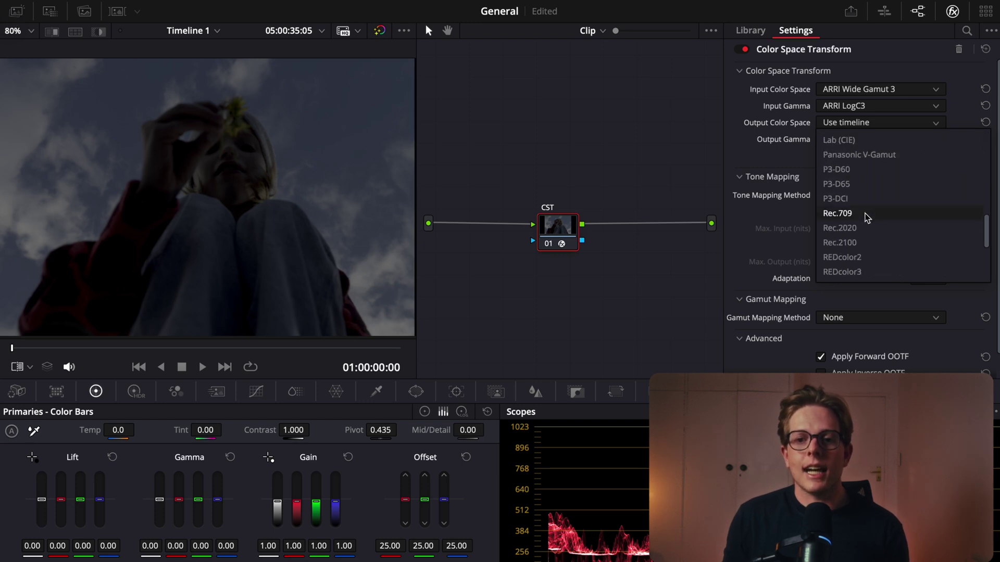
{"action": "left_click", "coordinate": [865, 212]}
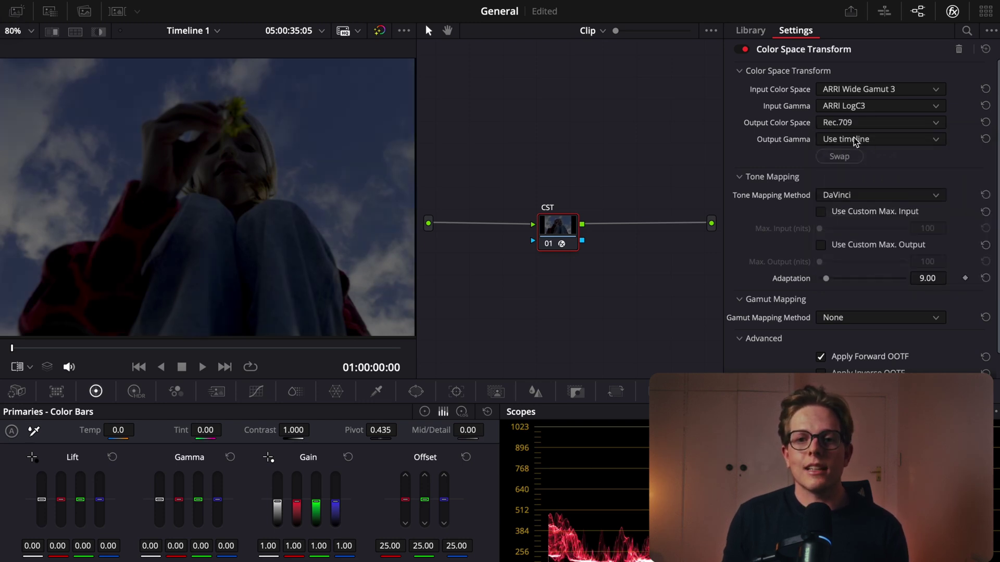
{"action": "left_click", "coordinate": [839, 141]}
{"action": "scroll", "coordinate": [854, 230], "scroll_direction": "down", "scroll_amount": 3}
{"action": "scroll", "coordinate": [854, 229], "scroll_direction": "down", "scroll_amount": 5}
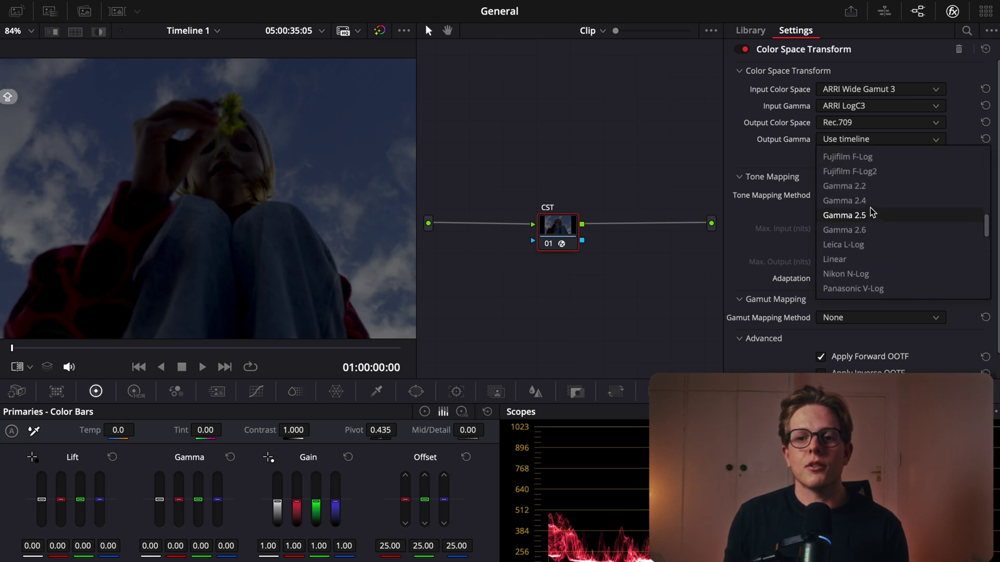
{"action": "left_click", "coordinate": [870, 208]}
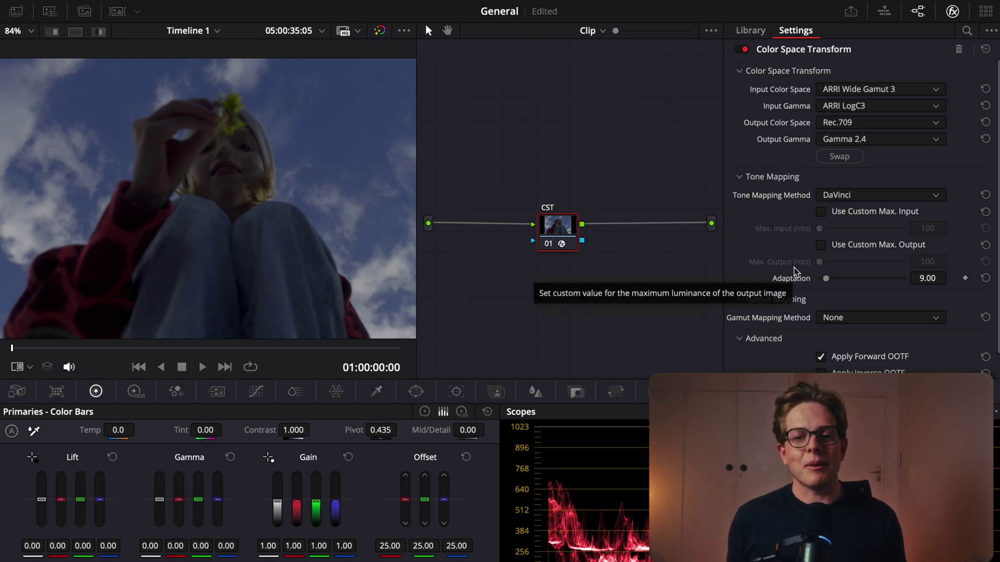
Use Saturation Compression gamut mapping and Luminance Mapping with custom 10000-nit input, 100-nit output.
{"action": "left_click", "coordinate": [831, 318]}
{"action": "left_click", "coordinate": [850, 353]}
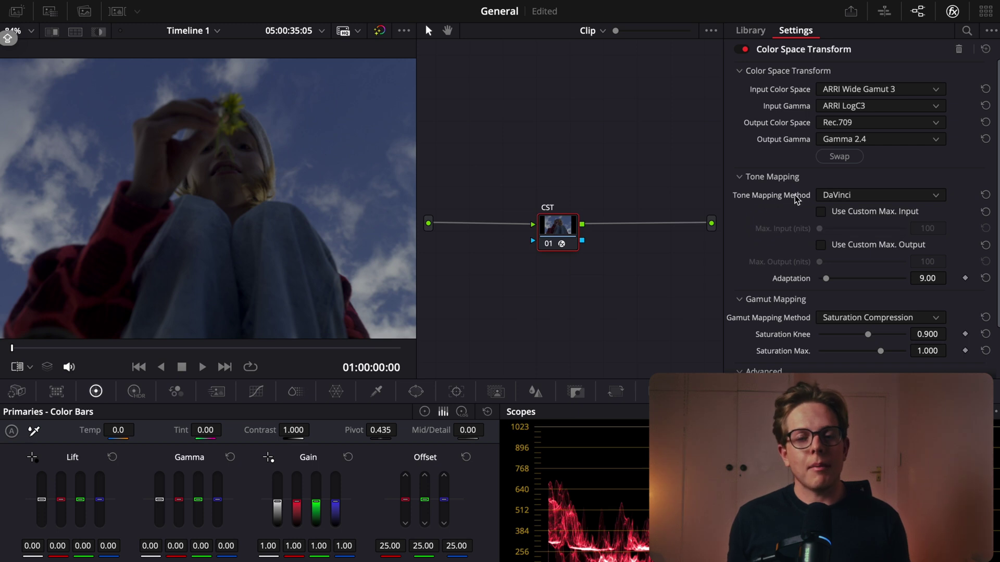
{"action": "left_click", "coordinate": [824, 197]}
{"action": "left_click", "coordinate": [853, 256]}
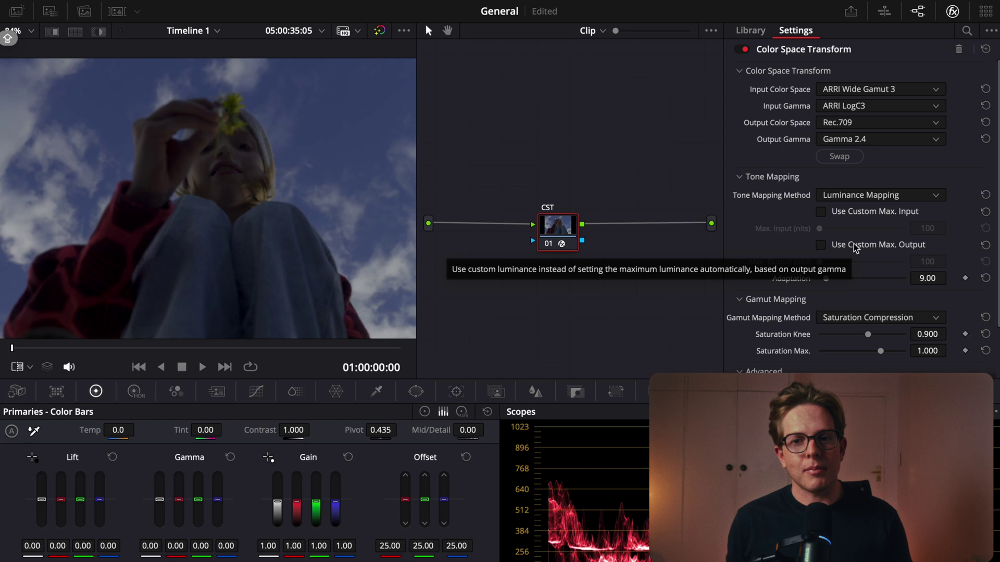
{"action": "left_click", "coordinate": [821, 212]}
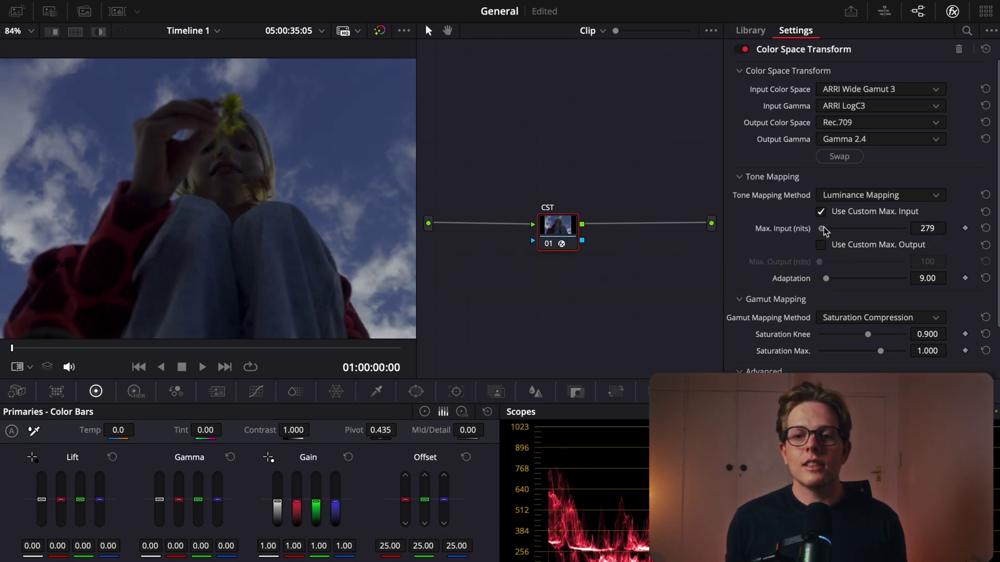
{"action": "left_click_drag", "start_coordinate": [825, 231], "coordinate": [911, 244]}
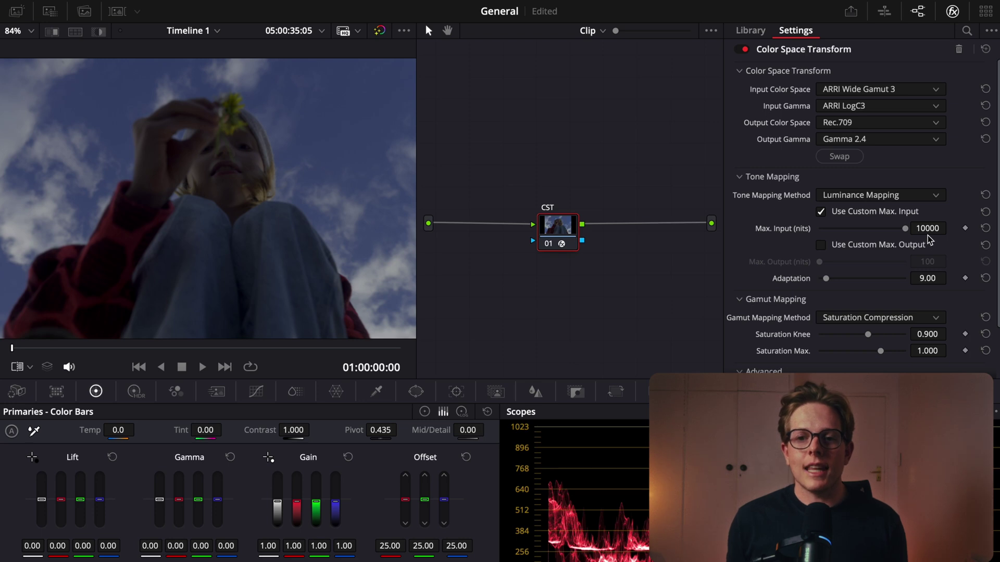
{"action": "left_click", "coordinate": [822, 246]}
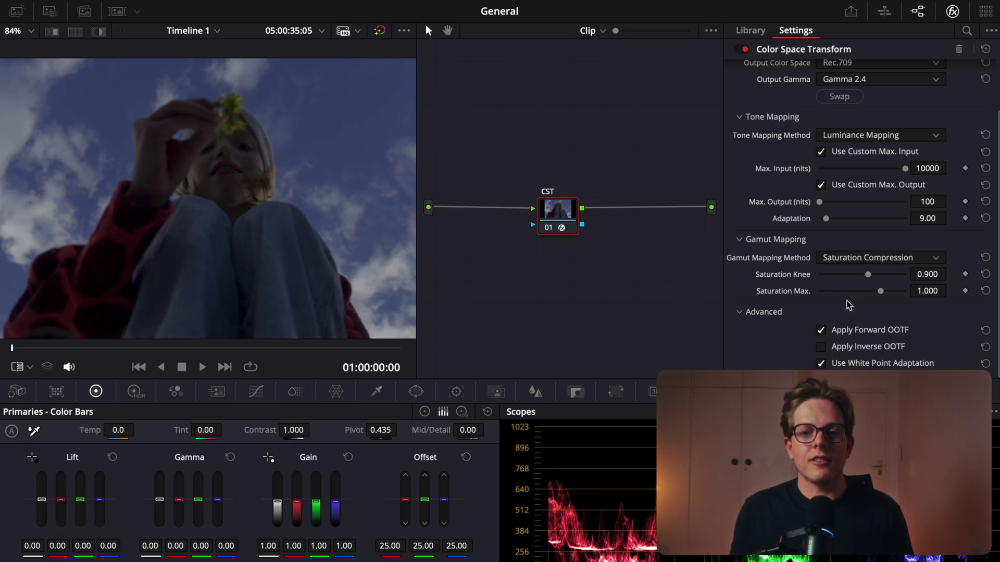
{"action": "scroll", "coordinate": [777, 292], "scroll_direction": "up", "scroll_amount": 2}
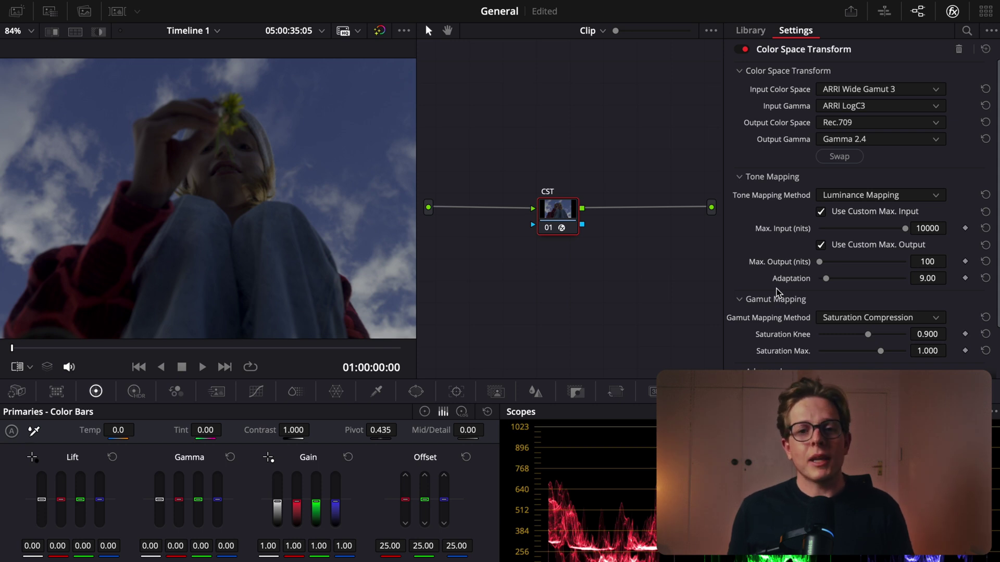
Add a PowerGrade album in the Gallery and grab still 1.1.1 of the CST grade into it.
{"action": "left_click", "coordinate": [22, 15]}
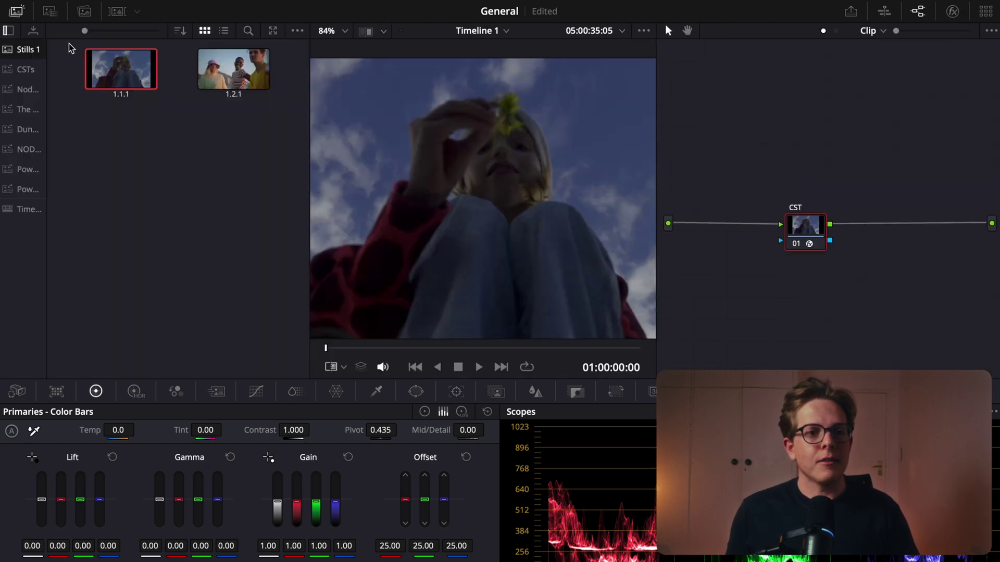
{"action": "right_click", "coordinate": [31, 228]}
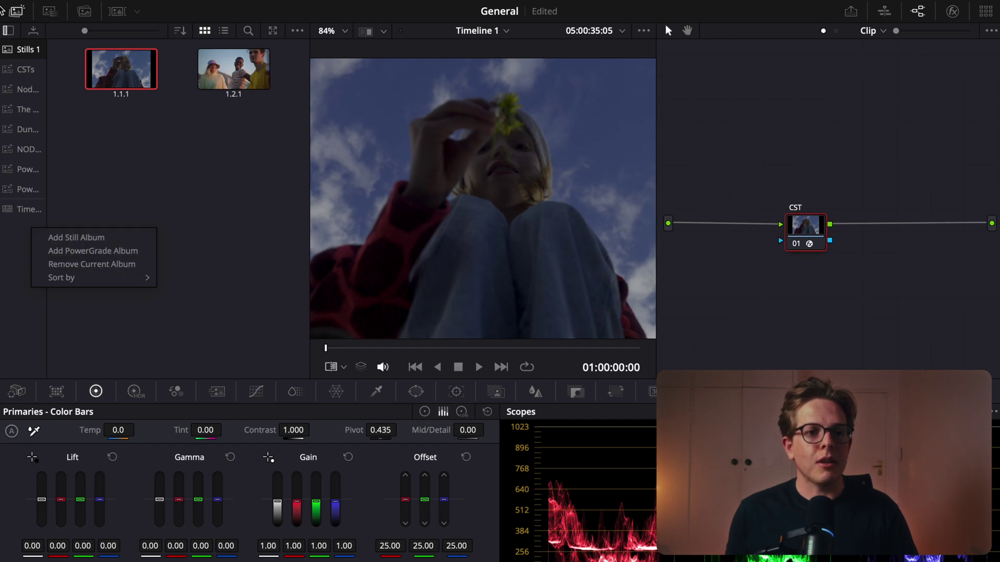
{"action": "left_click", "coordinate": [106, 253]}
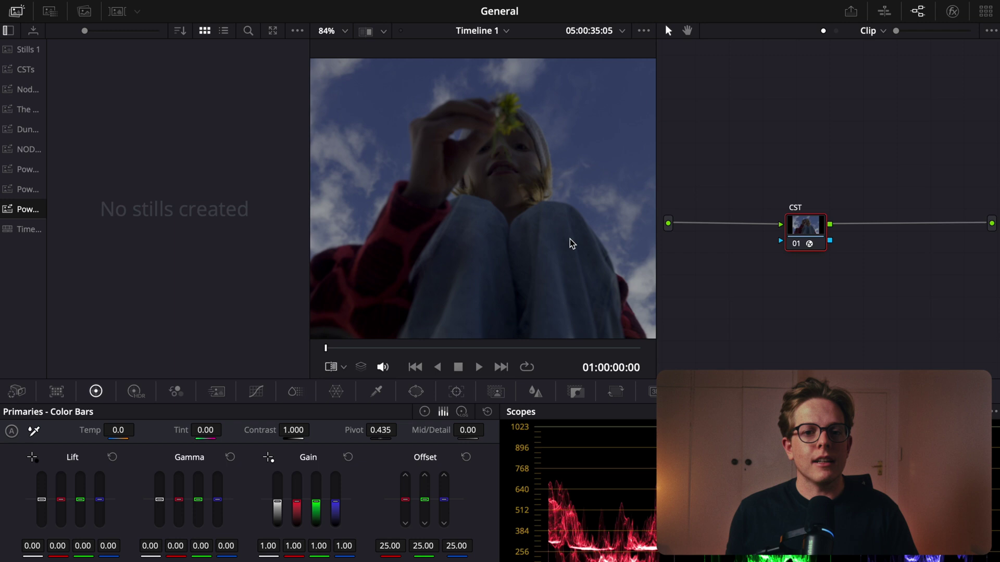
{"action": "right_click", "coordinate": [511, 177]}
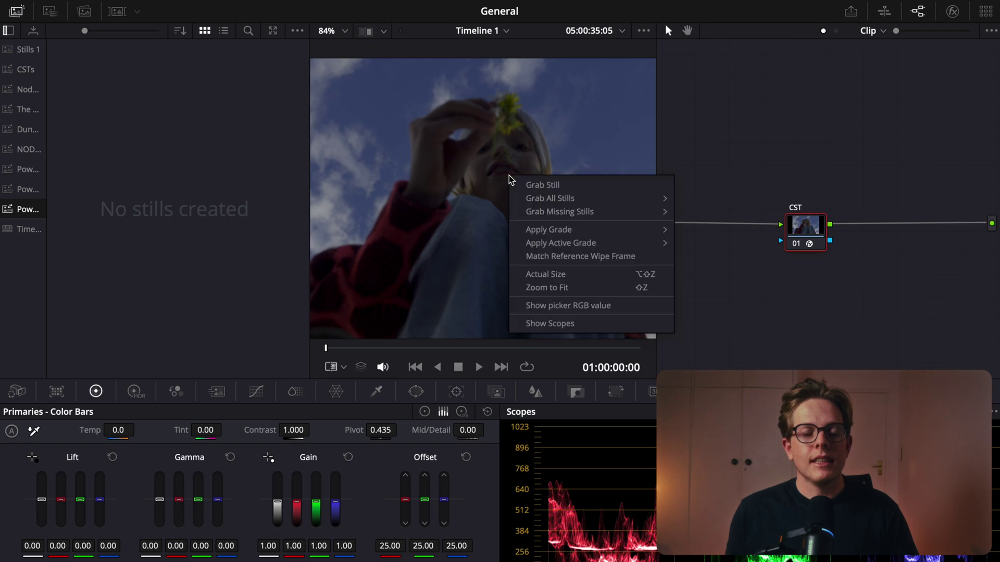
{"action": "left_click", "coordinate": [541, 187]}
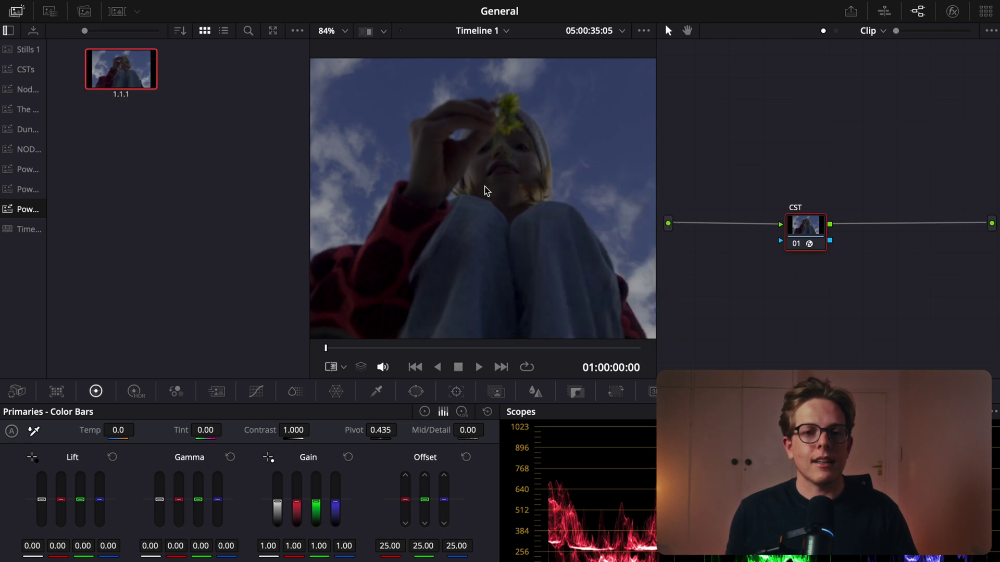
{"action": "double_click", "coordinate": [127, 103]}
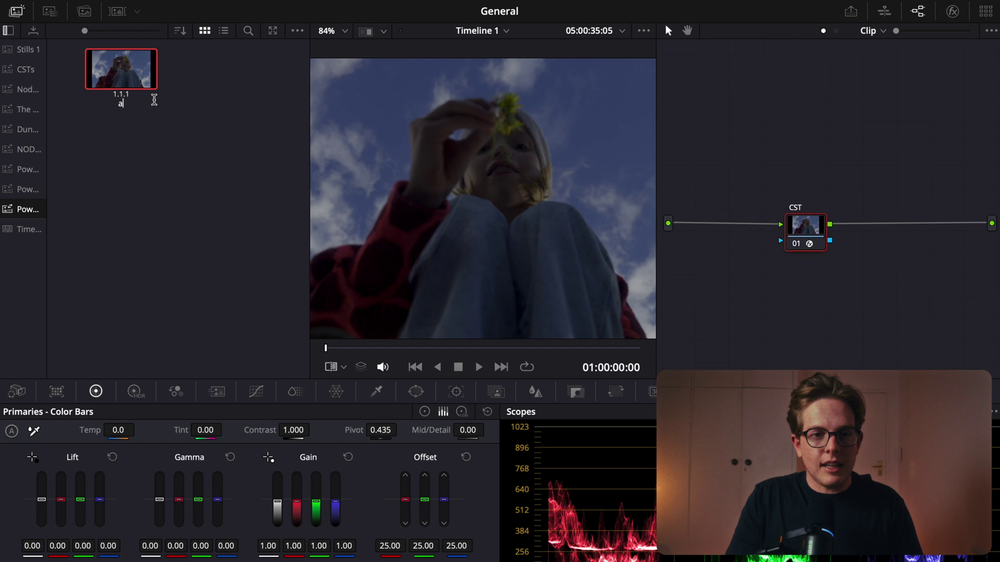
Label the still 'arri CST' and reset all grades and nodes.
{"action": "type", "text": "arri "}
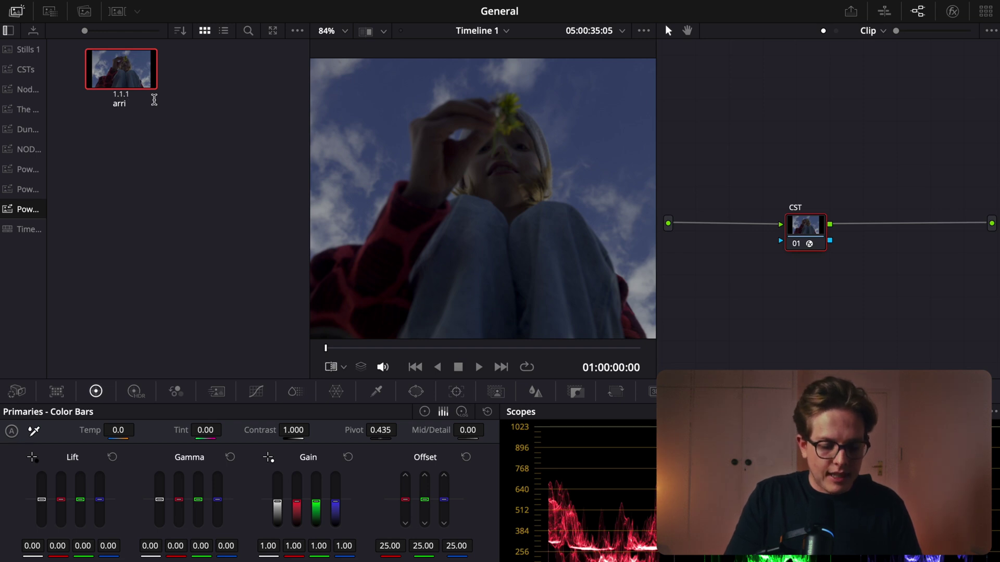
{"action": "type", "text": "CST"}
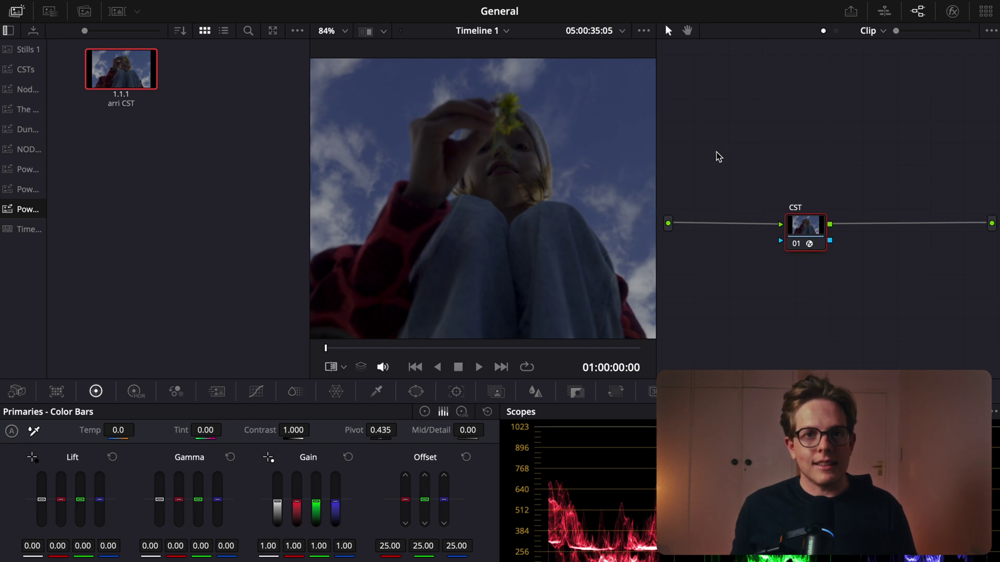
{"action": "right_click", "coordinate": [753, 145]}
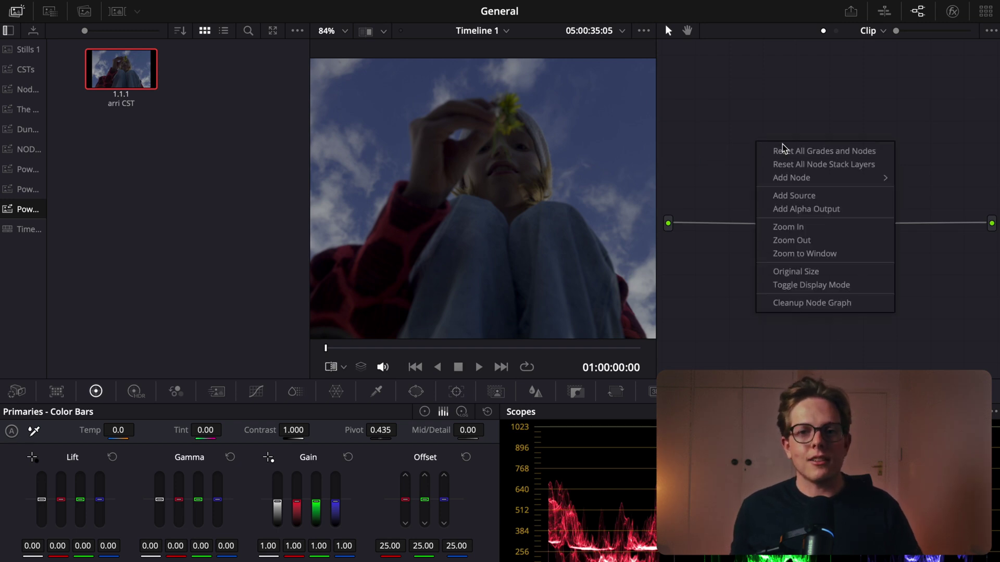
{"action": "left_click", "coordinate": [791, 151]}
Apply the arri CST still to node 01 and close the Gallery.
{"action": "right_click", "coordinate": [755, 203]}
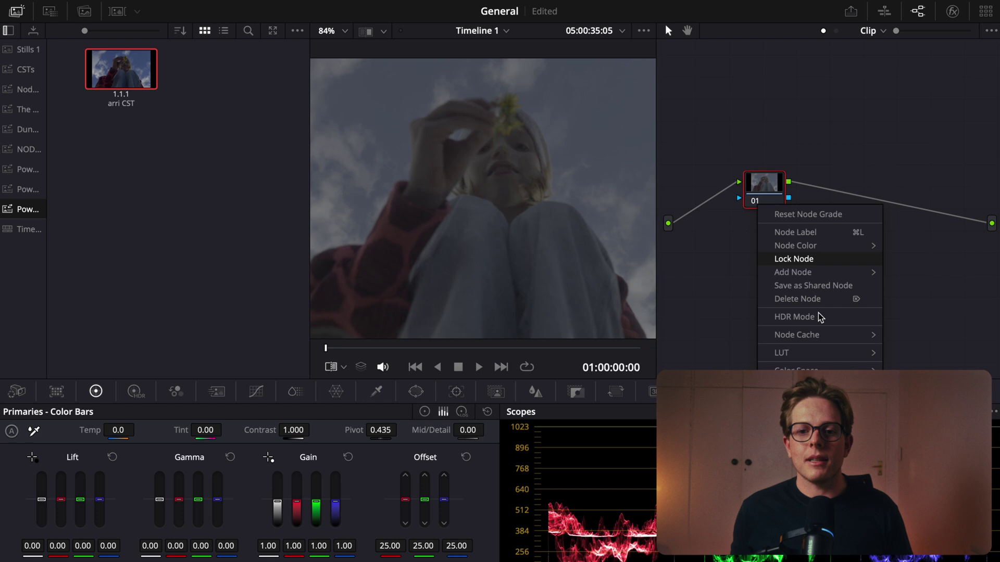
{"action": "mouse_move", "coordinate": [830, 358]}
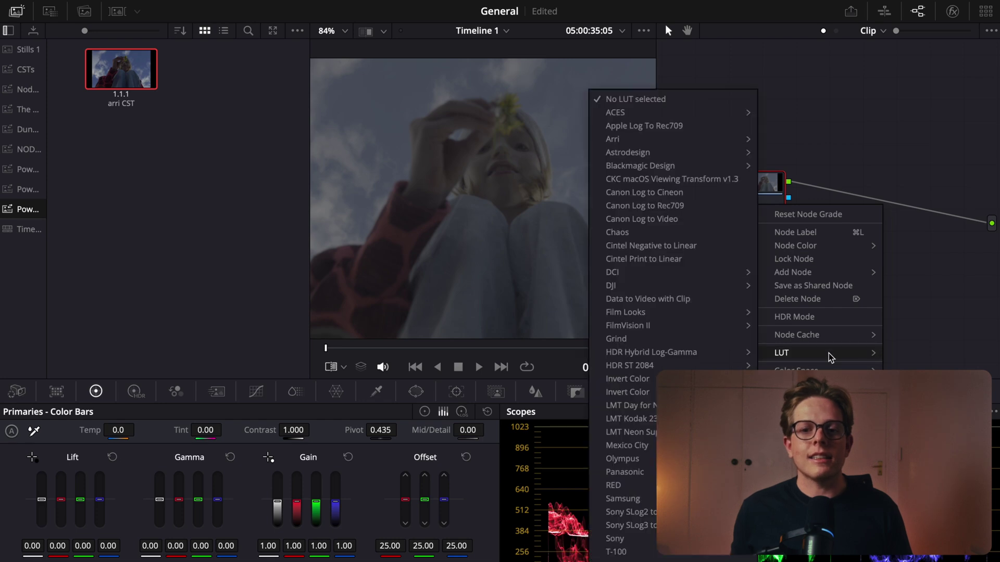
{"action": "left_click", "coordinate": [61, 127]}
{"action": "mouse_move", "coordinate": [136, 86]}
{"action": "left_click_drag", "start_coordinate": [137, 86], "coordinate": [765, 189]}
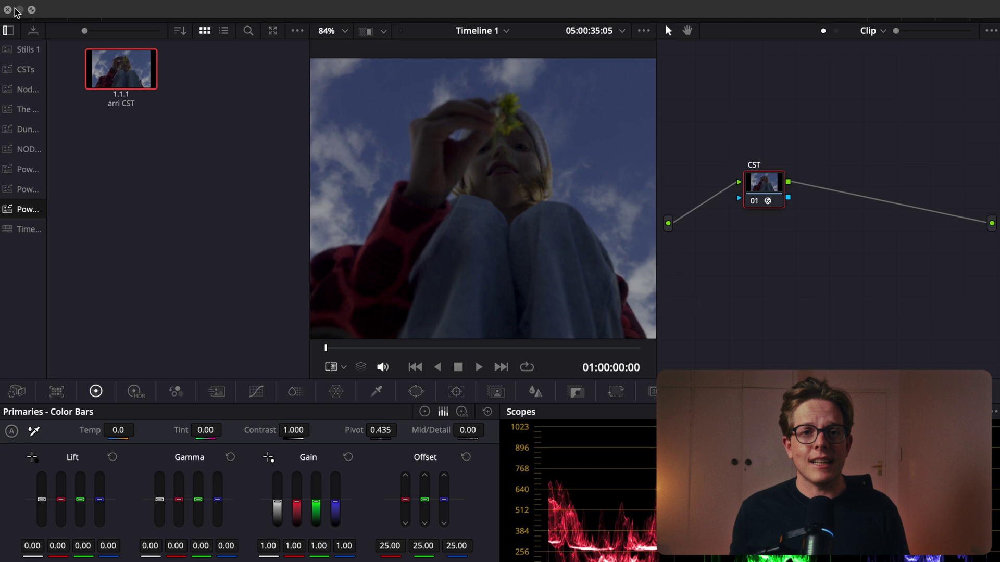
{"action": "left_click", "coordinate": [17, 11]}
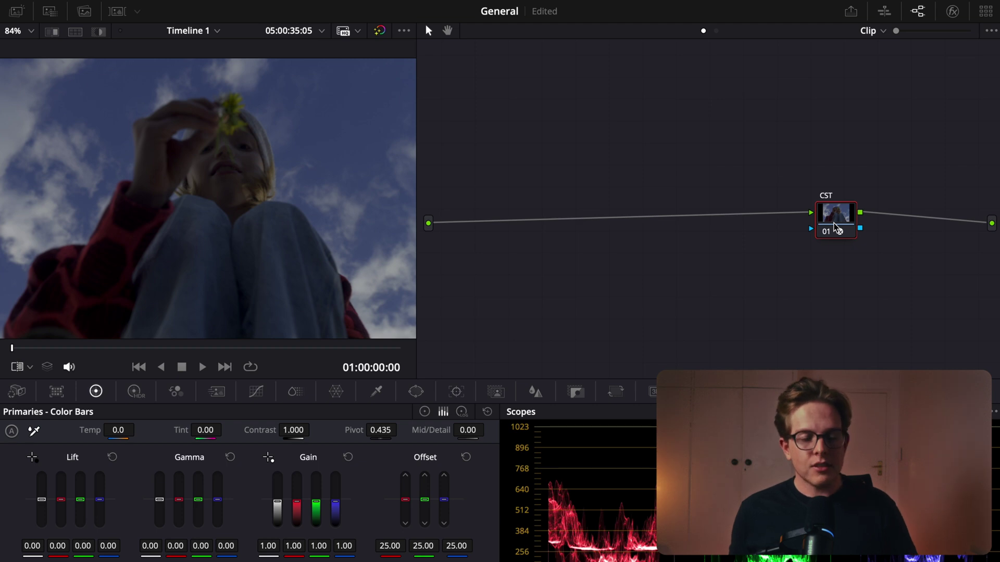
{"action": "left_click_drag", "start_coordinate": [844, 228], "coordinate": [588, 200]}
{"action": "right_click", "coordinate": [607, 224]}
{"action": "left_click", "coordinate": [667, 238]}
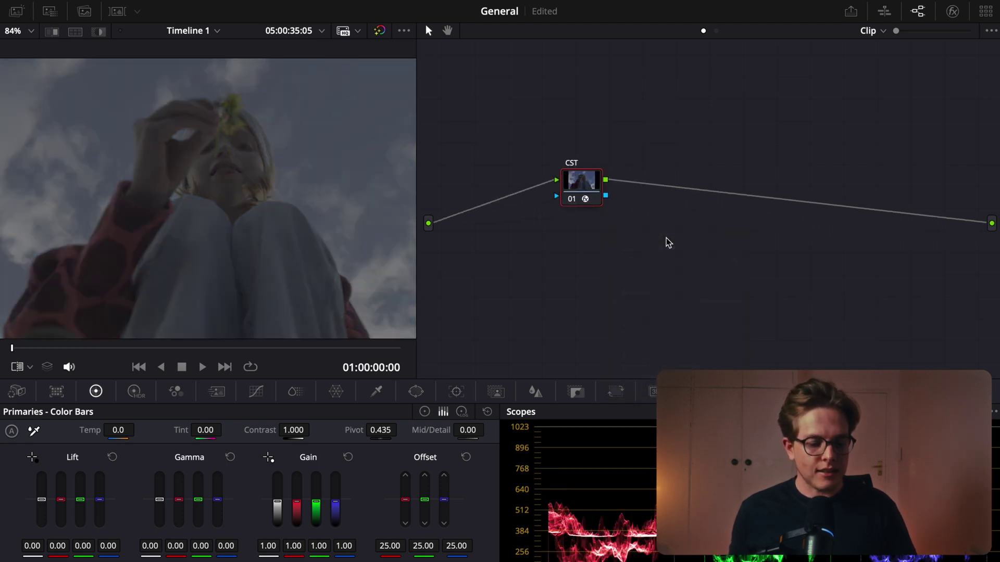
{"action": "key", "text": "alt+s"}
{"action": "key", "text": "alt+s"}
{"action": "key", "text": "alt+s"}
{"action": "key", "text": "alt+s"}
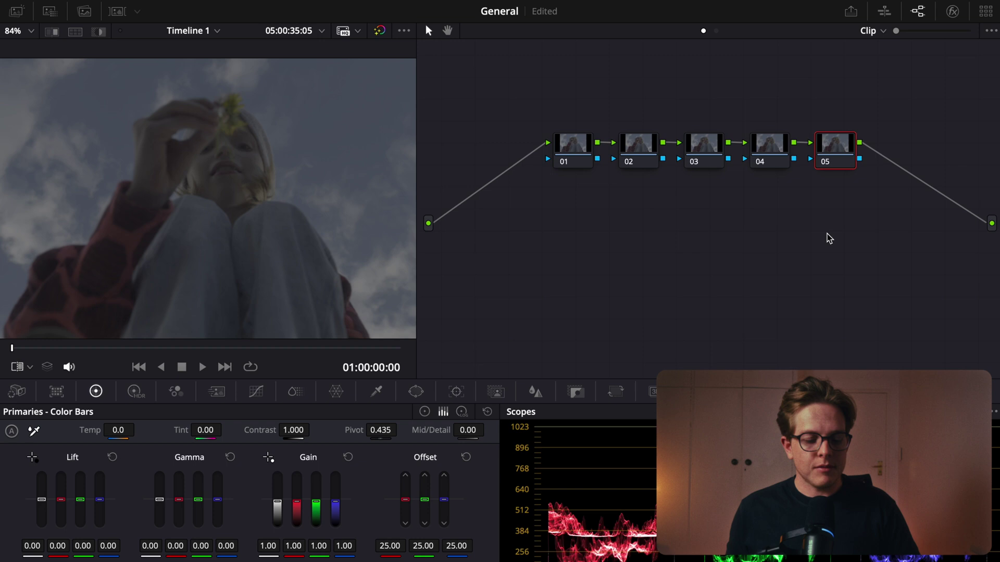
{"action": "key", "text": "alt+p"}
{"action": "key", "text": "alt+p"}
{"action": "left_click_drag", "start_coordinate": [907, 140], "coordinate": [900, 188]}
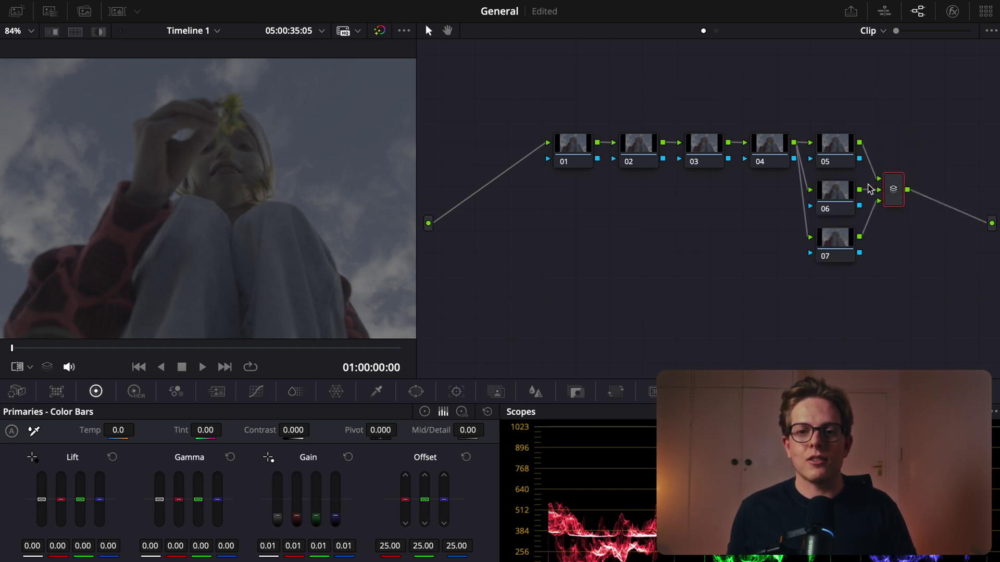
{"action": "left_click_drag", "start_coordinate": [892, 237], "coordinate": [843, 165]}
{"action": "left_click_drag", "start_coordinate": [833, 193], "coordinate": [833, 154]}
{"action": "left_click_drag", "start_coordinate": [989, 276], "coordinate": [544, 125]}
{"action": "left_click_drag", "start_coordinate": [591, 148], "coordinate": [519, 192]}
{"action": "left_click", "coordinate": [605, 306]}
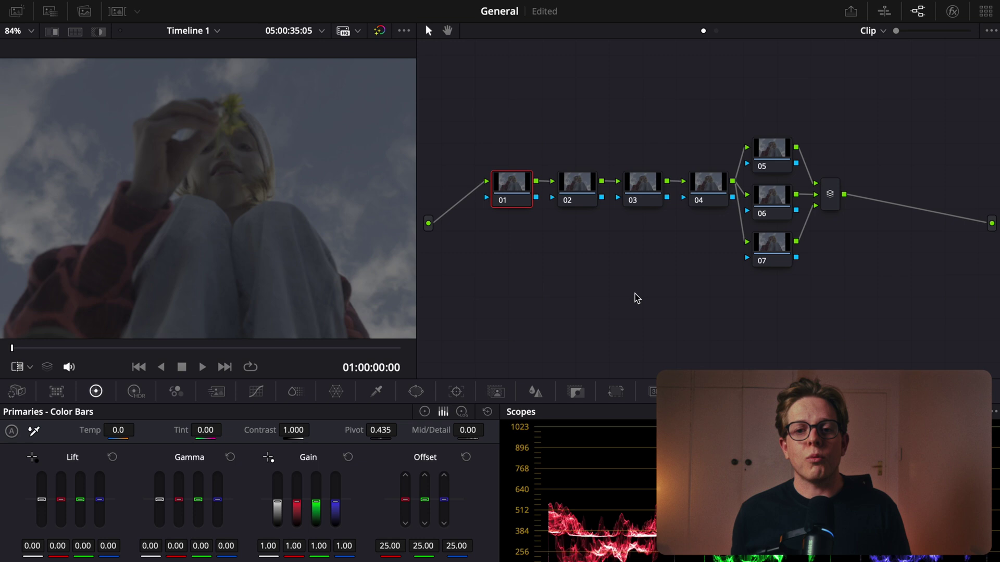
{"action": "key", "text": "shift+9"}
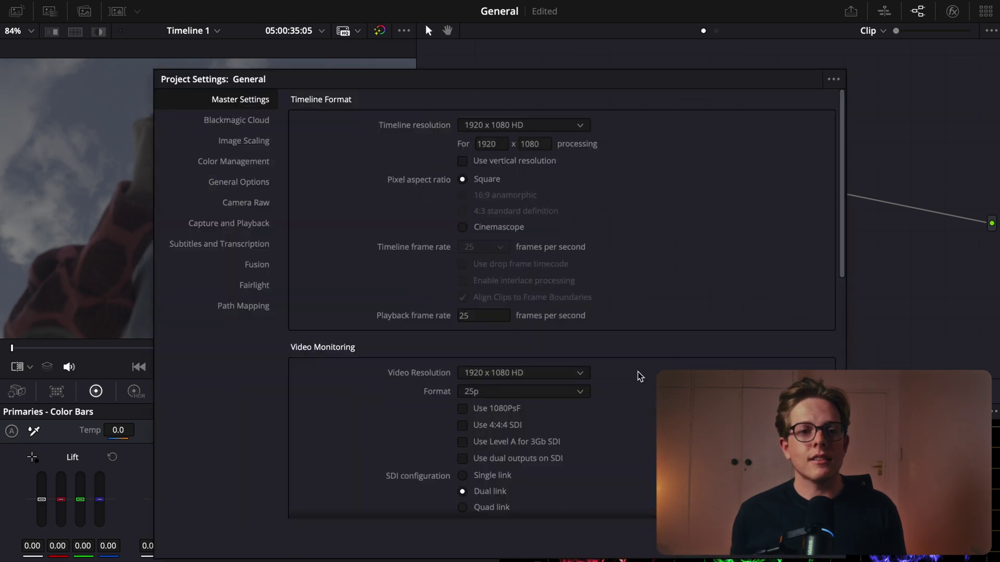
{"action": "left_click", "coordinate": [243, 163]}
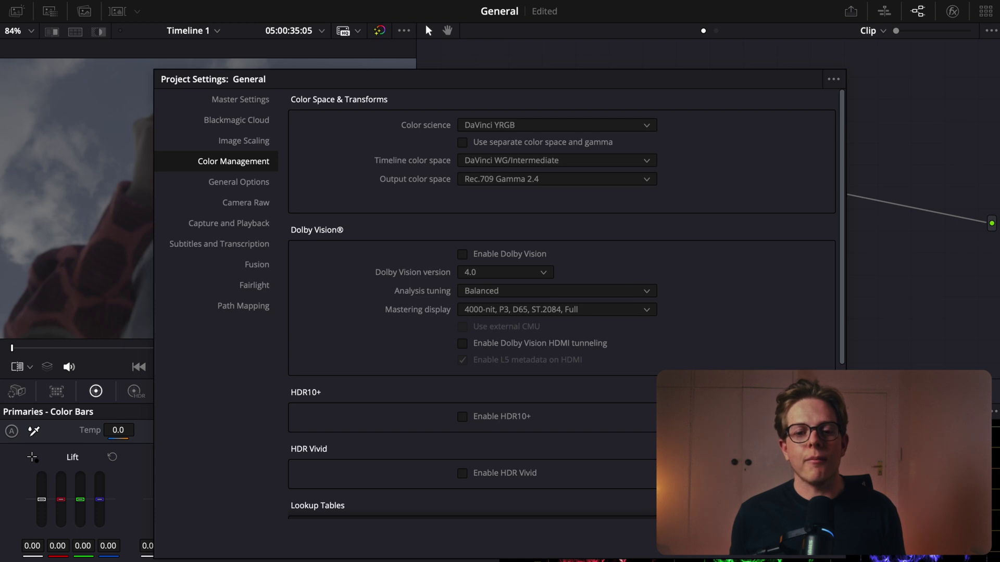
{"action": "left_click", "coordinate": [818, 544]}
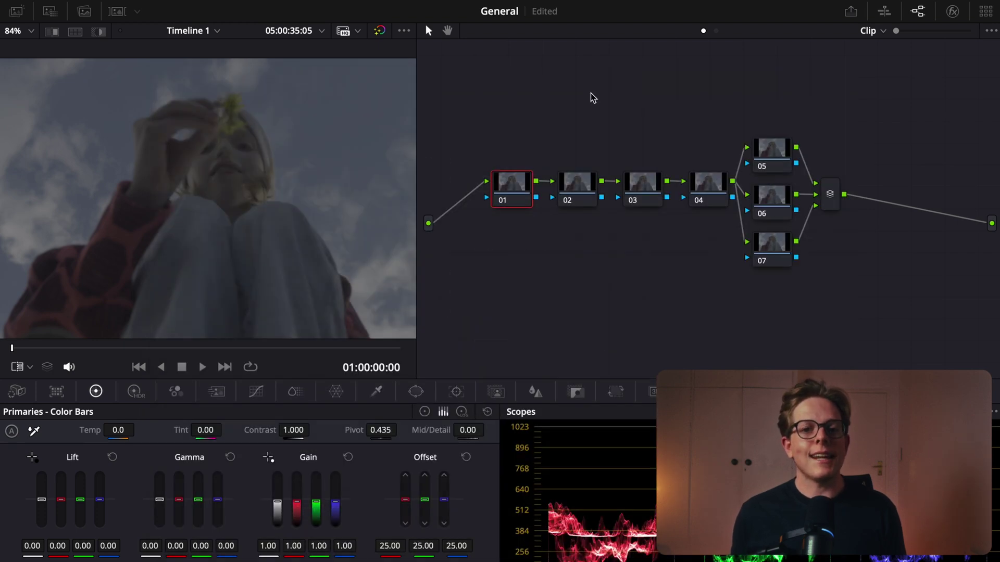
Add serial node 09 after the Layer Mixer and tidy the node tree layout.
{"action": "left_click", "coordinate": [830, 194]}
{"action": "key", "text": "alt+s"}
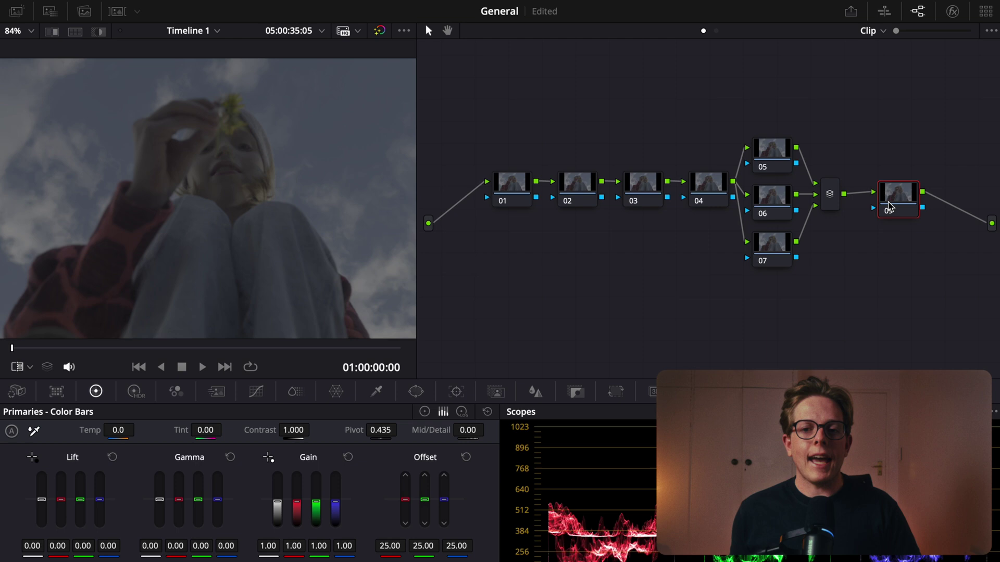
{"action": "left_click_drag", "start_coordinate": [928, 319], "coordinate": [537, 159]}
{"action": "left_click_drag", "start_coordinate": [873, 308], "coordinate": [482, 112]}
{"action": "left_click_drag", "start_coordinate": [527, 178], "coordinate": [500, 178]}
{"action": "left_click", "coordinate": [530, 239]}
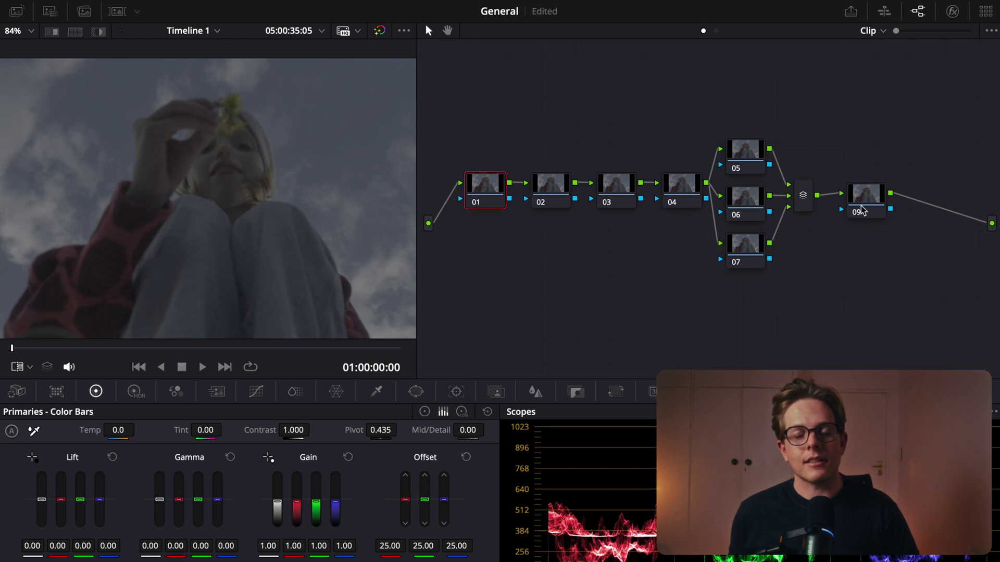
{"action": "left_click_drag", "start_coordinate": [862, 210], "coordinate": [854, 203]}
{"action": "left_click_drag", "start_coordinate": [877, 269], "coordinate": [435, 116]}
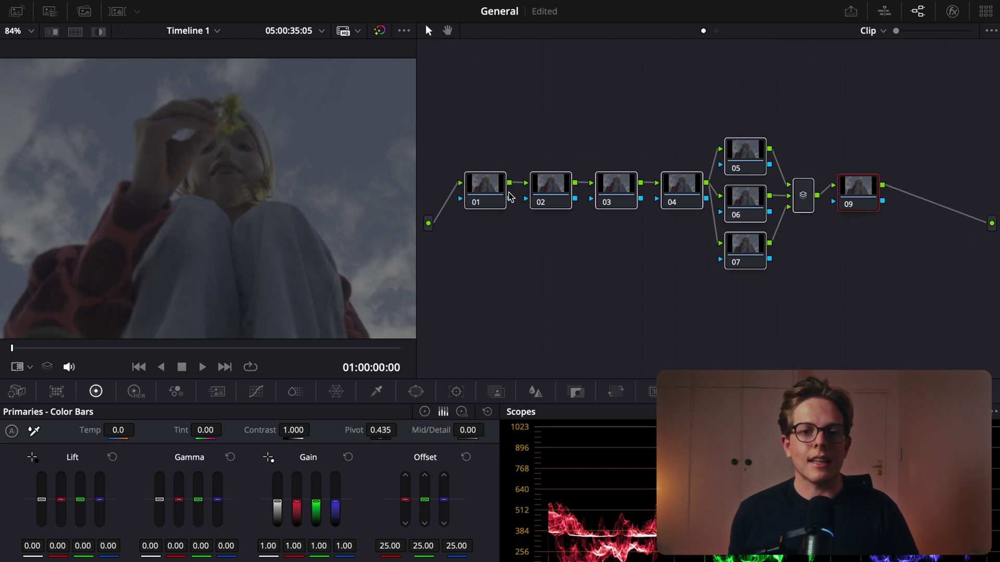
{"action": "left_click_drag", "start_coordinate": [509, 196], "coordinate": [491, 203]}
{"action": "left_click", "coordinate": [502, 221]}
{"action": "left_click", "coordinate": [826, 208]}
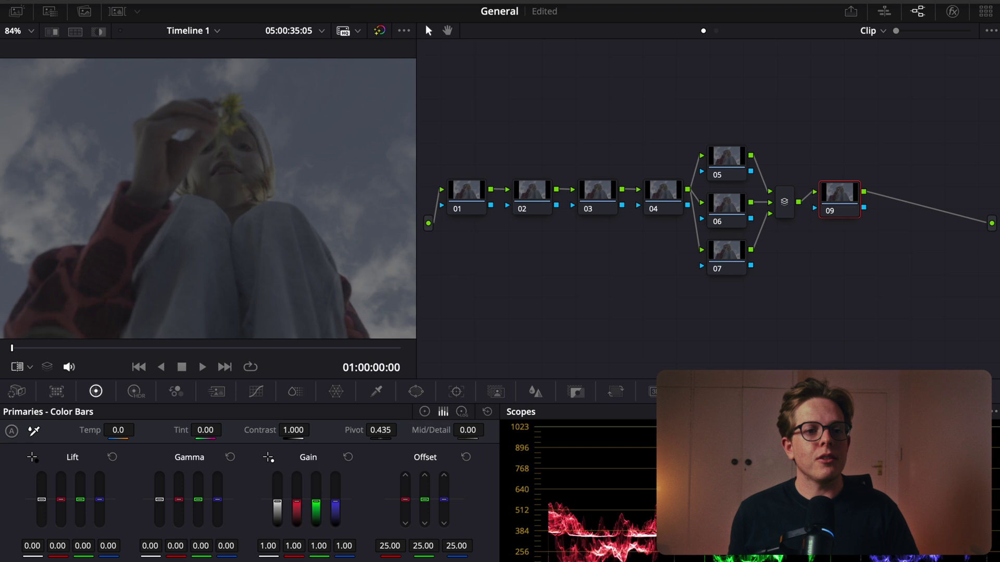
Apply the arri CST PowerGrade from the Gallery to node 09.
{"action": "left_click", "coordinate": [16, 10]}
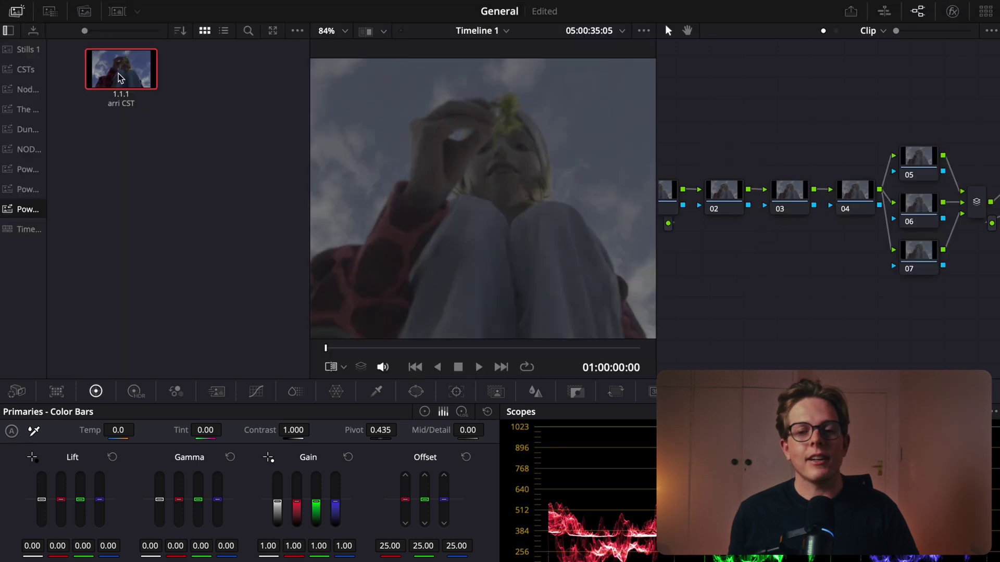
{"action": "left_click_drag", "start_coordinate": [121, 69], "coordinate": [854, 199]}
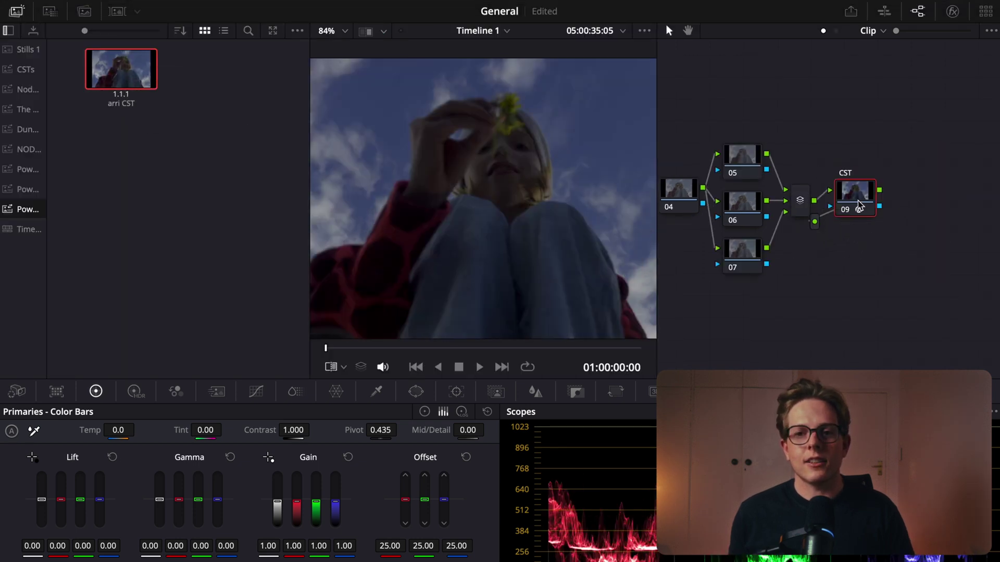
{"action": "left_click", "coordinate": [18, 11]}
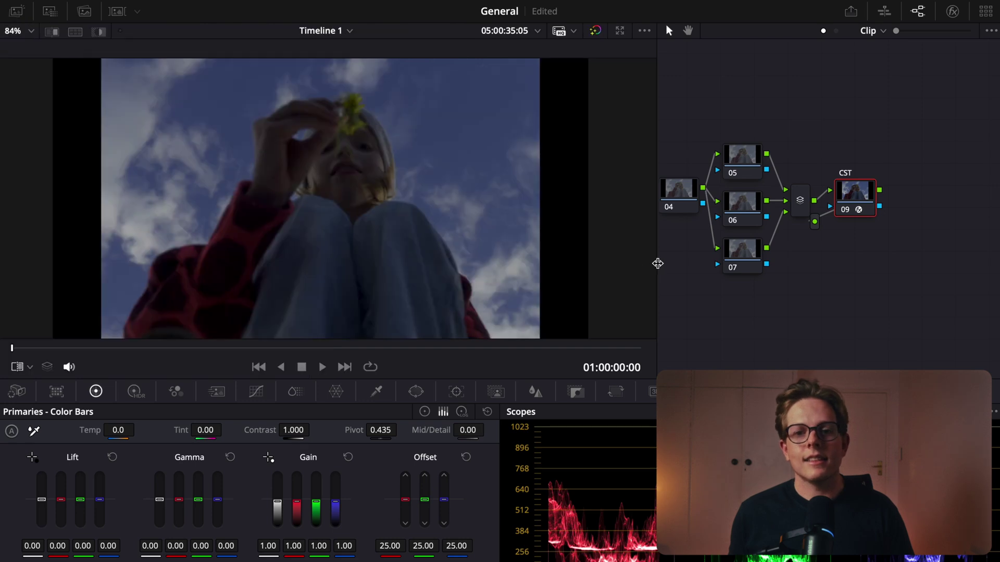
{"action": "left_click_drag", "start_coordinate": [657, 264], "coordinate": [452, 248]}
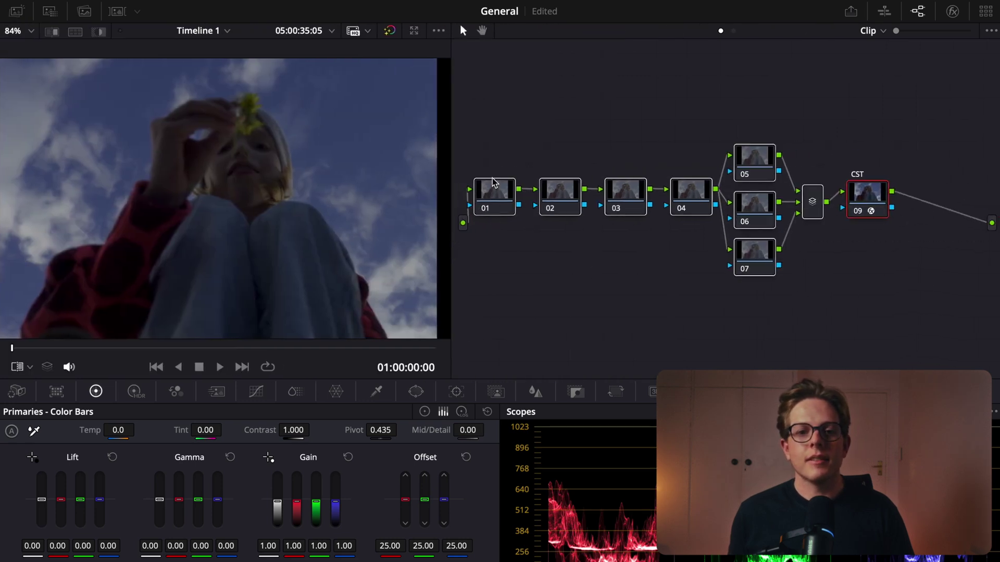
{"action": "left_click", "coordinate": [495, 196]}
{"action": "scroll", "coordinate": [342, 223], "scroll_direction": "up", "scroll_amount": 2}
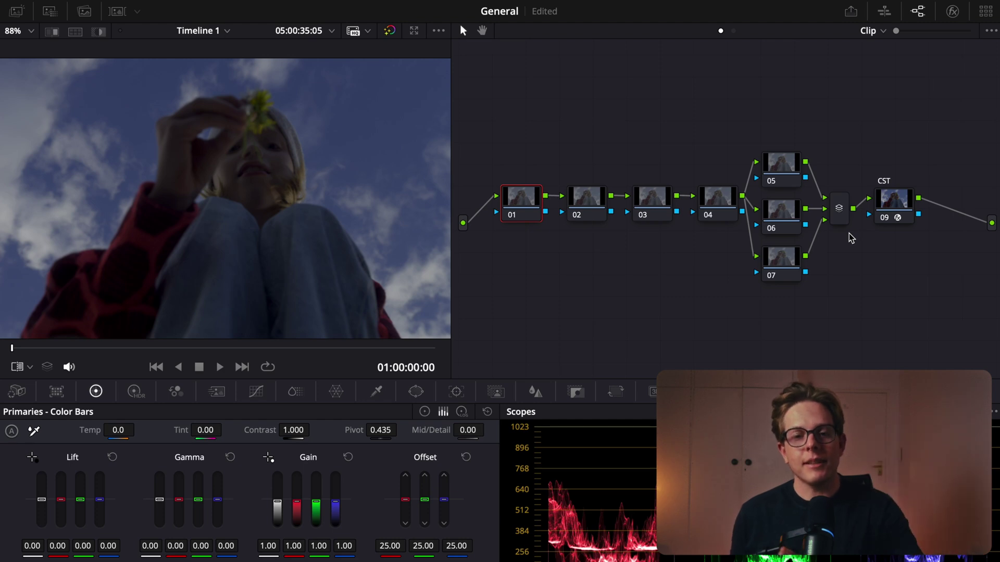
Move the CST node far right and the grading nodes left, leaving a wide gap between them.
{"action": "right_click", "coordinate": [654, 301]}
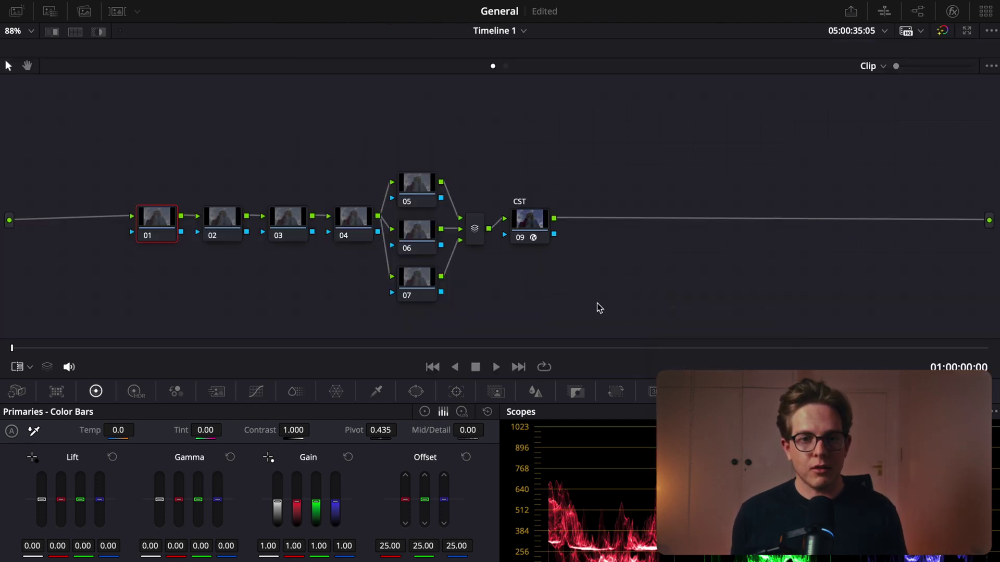
{"action": "left_click_drag", "start_coordinate": [528, 234], "coordinate": [720, 238]}
{"action": "left_click_drag", "start_coordinate": [762, 267], "coordinate": [103, 107]}
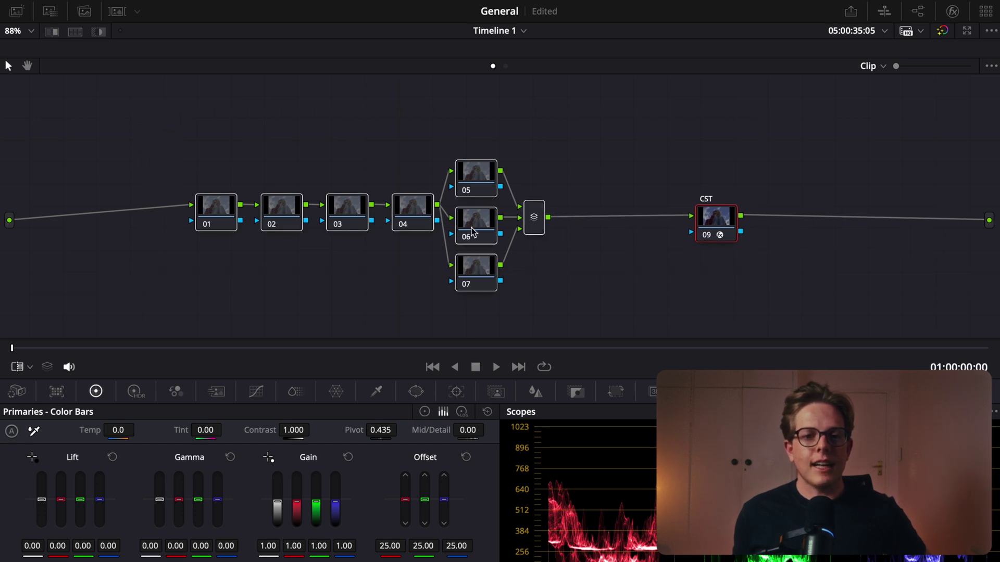
{"action": "left_click_drag", "start_coordinate": [476, 235], "coordinate": [435, 240]}
{"action": "left_click_drag", "start_coordinate": [670, 239], "coordinate": [675, 242]}
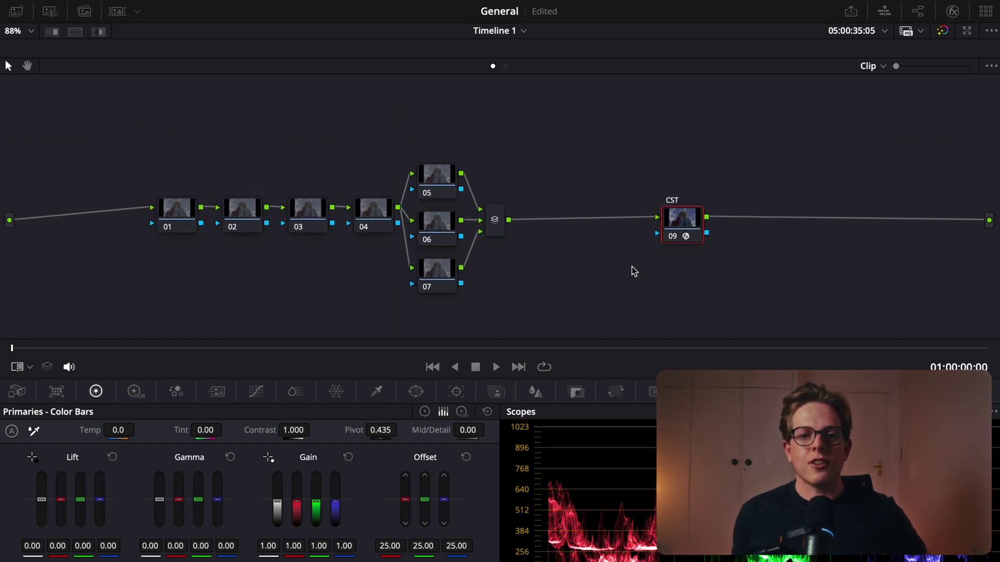
{"action": "mouse_move", "coordinate": [576, 79]}
{"action": "left_mouse_down"}
{"action": "mouse_move", "coordinate": [575, 335]}
{"action": "mouse_move", "coordinate": [40, 333]}
{"action": "mouse_move", "coordinate": [58, 332]}
{"action": "left_mouse_up"}
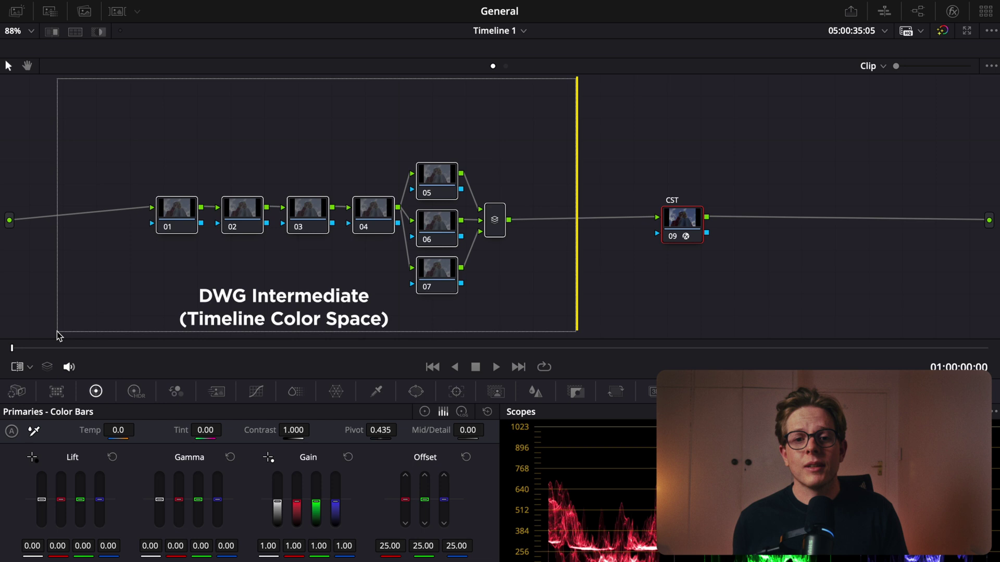
{"action": "left_click_drag", "start_coordinate": [57, 332], "coordinate": [64, 333]}
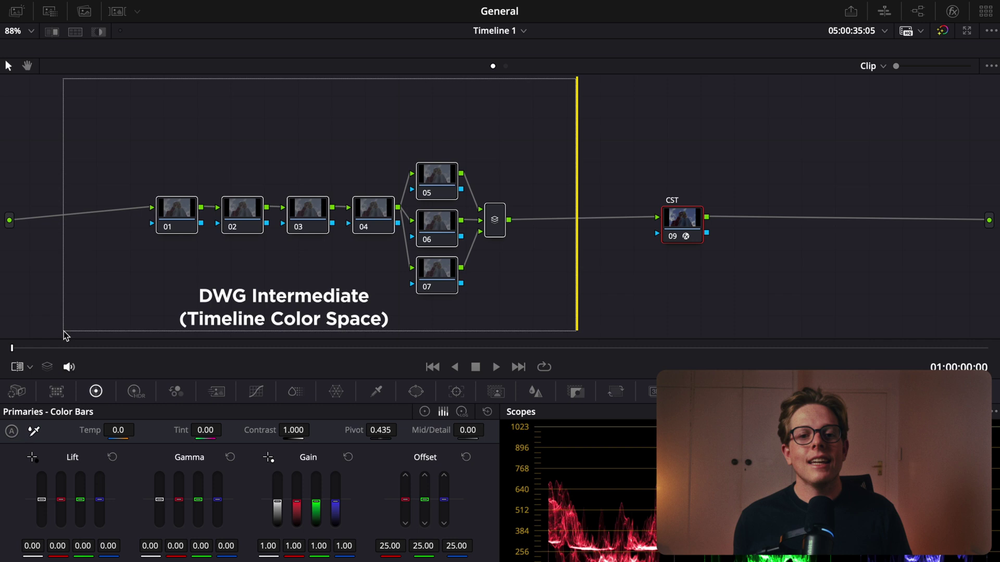
{"action": "left_click_drag", "start_coordinate": [65, 336], "coordinate": [952, 329]}
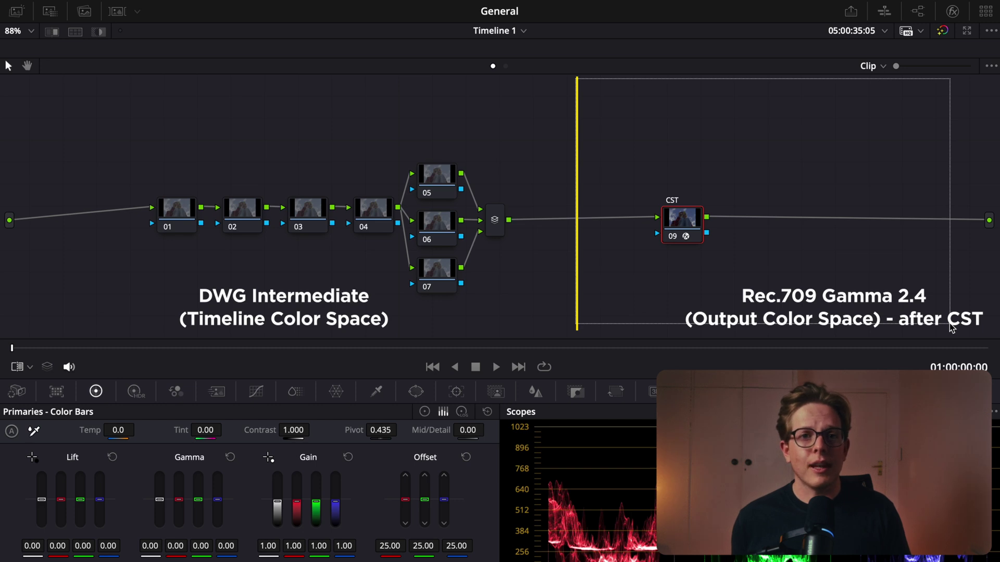
{"action": "left_click_drag", "start_coordinate": [953, 329], "coordinate": [954, 329]}
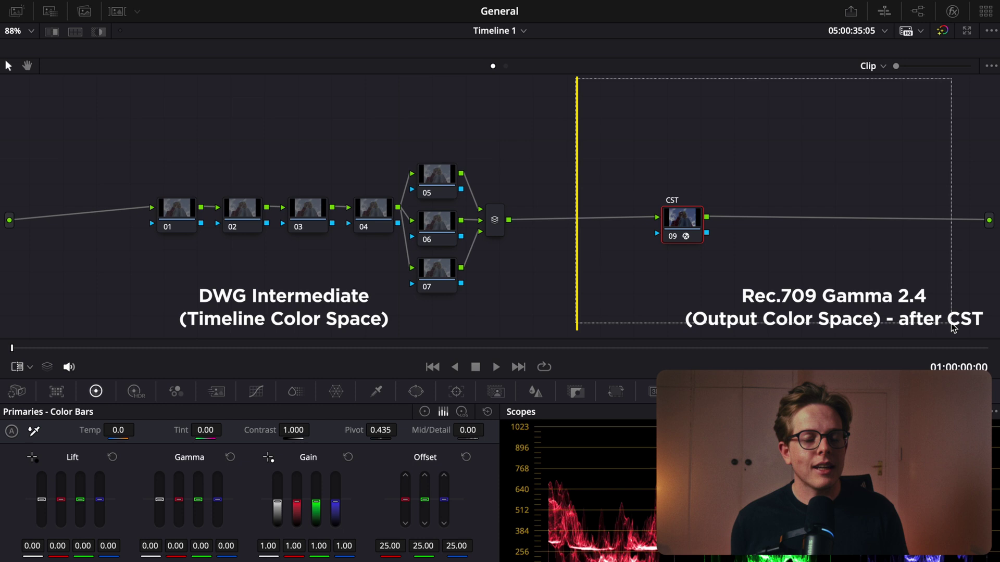
{"action": "left_click_drag", "start_coordinate": [953, 328], "coordinate": [956, 329]}
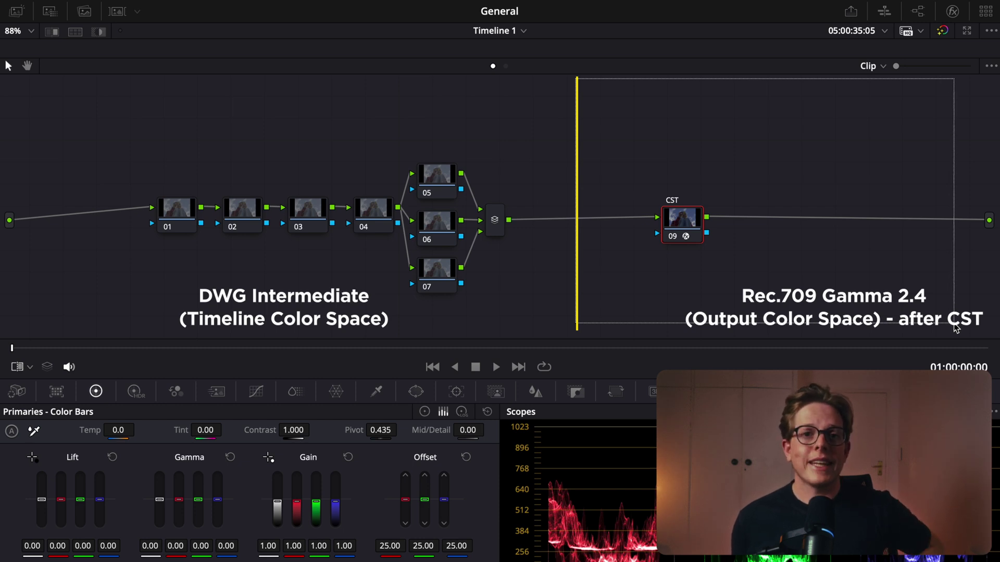